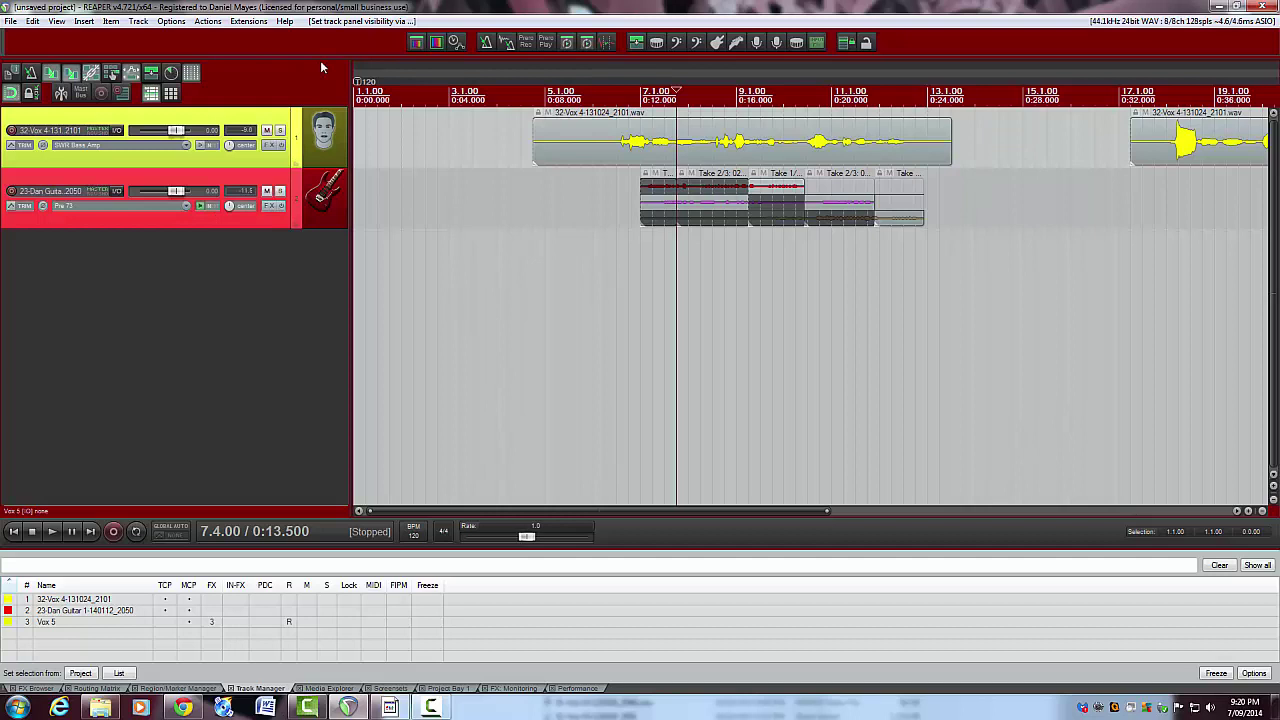
Hide the track manager and create a dark green 'verse 1' region from 3.4.00, 6.0.00 long
{"action": "key", "text": "alt+d"}
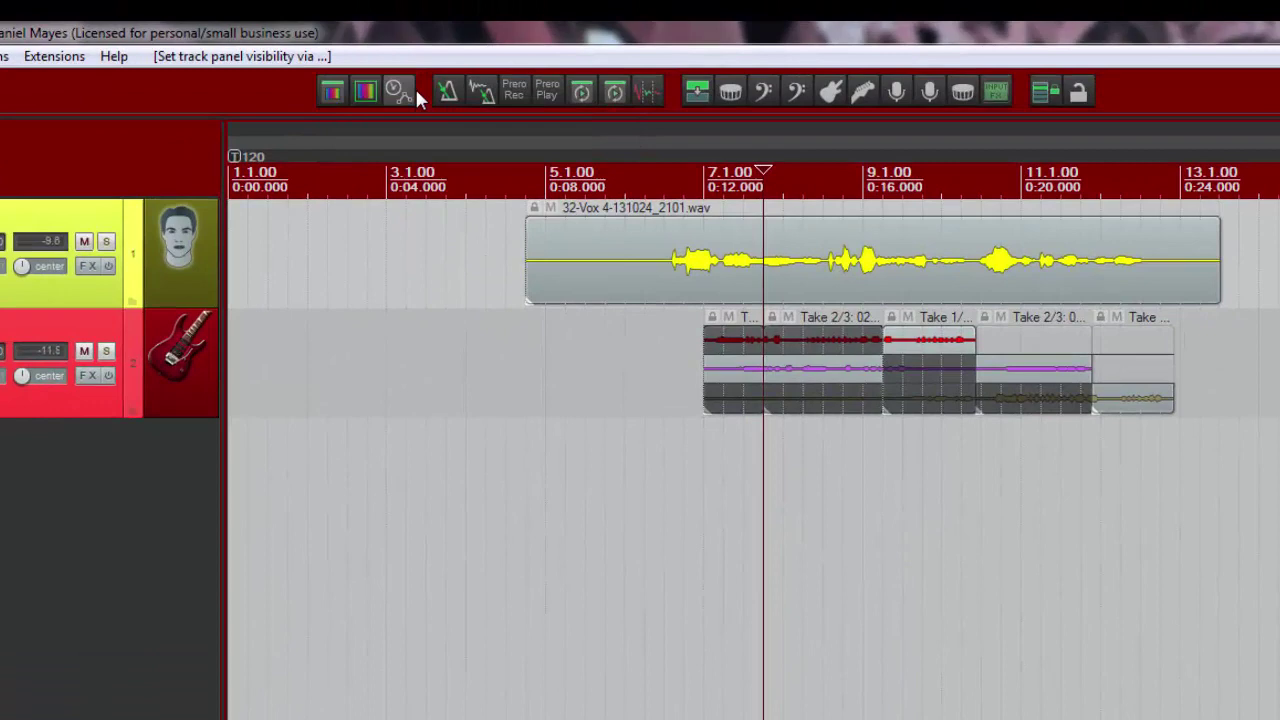
{"action": "left_click_drag", "start_coordinate": [460, 437], "coordinate": [929, 479]}
{"action": "left_click", "coordinate": [331, 92]}
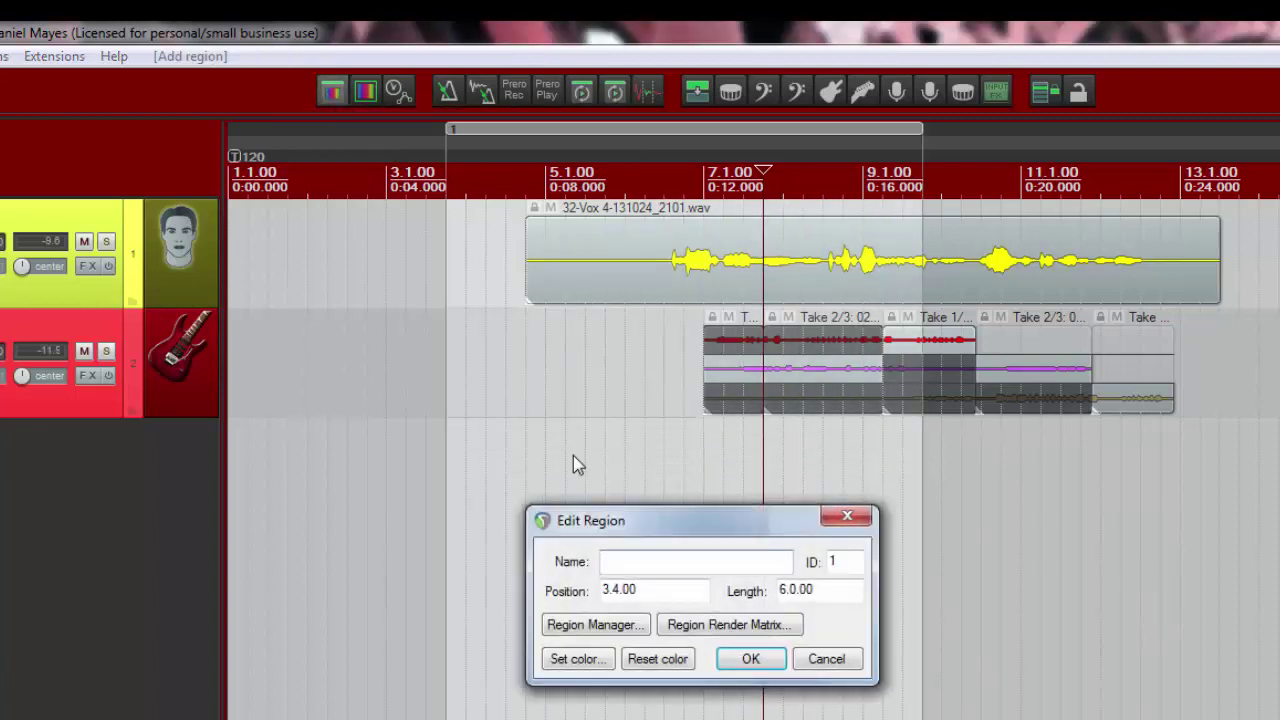
{"action": "type", "text": "verse 1"}
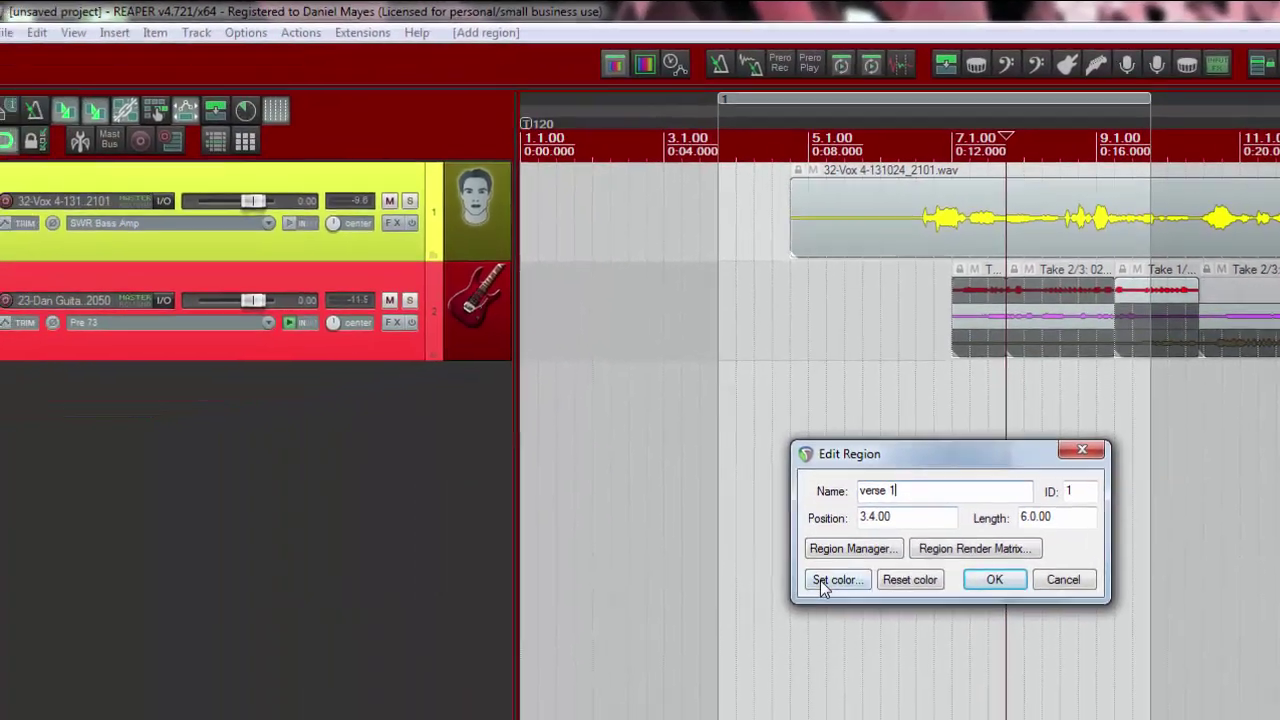
{"action": "left_click", "coordinate": [820, 580]}
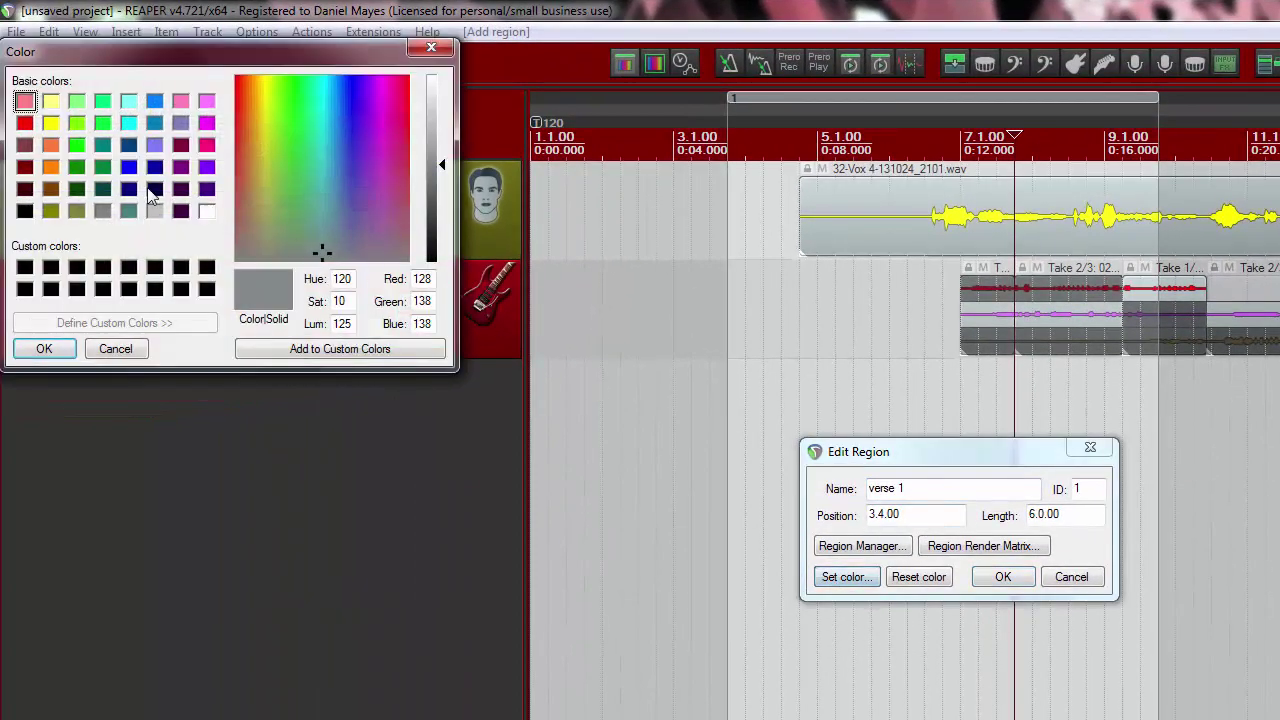
{"action": "left_click", "coordinate": [92, 168]}
{"action": "left_click", "coordinate": [44, 350]}
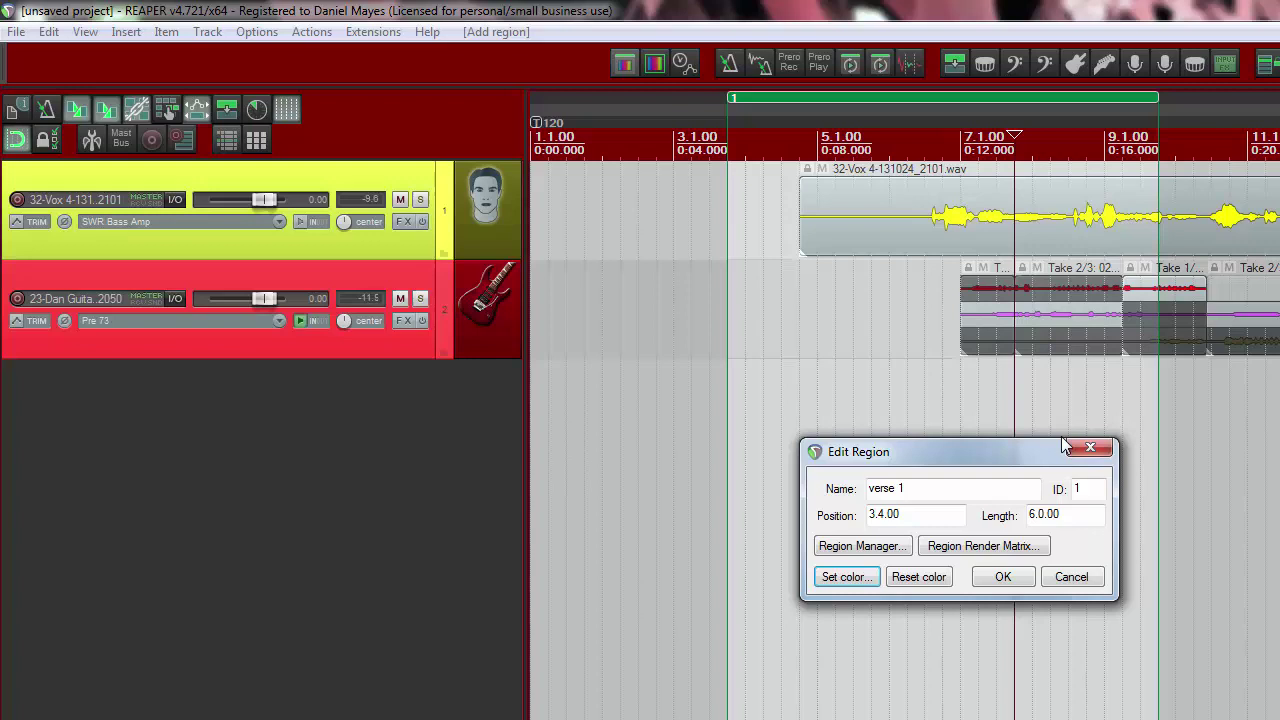
{"action": "left_click", "coordinate": [1001, 577]}
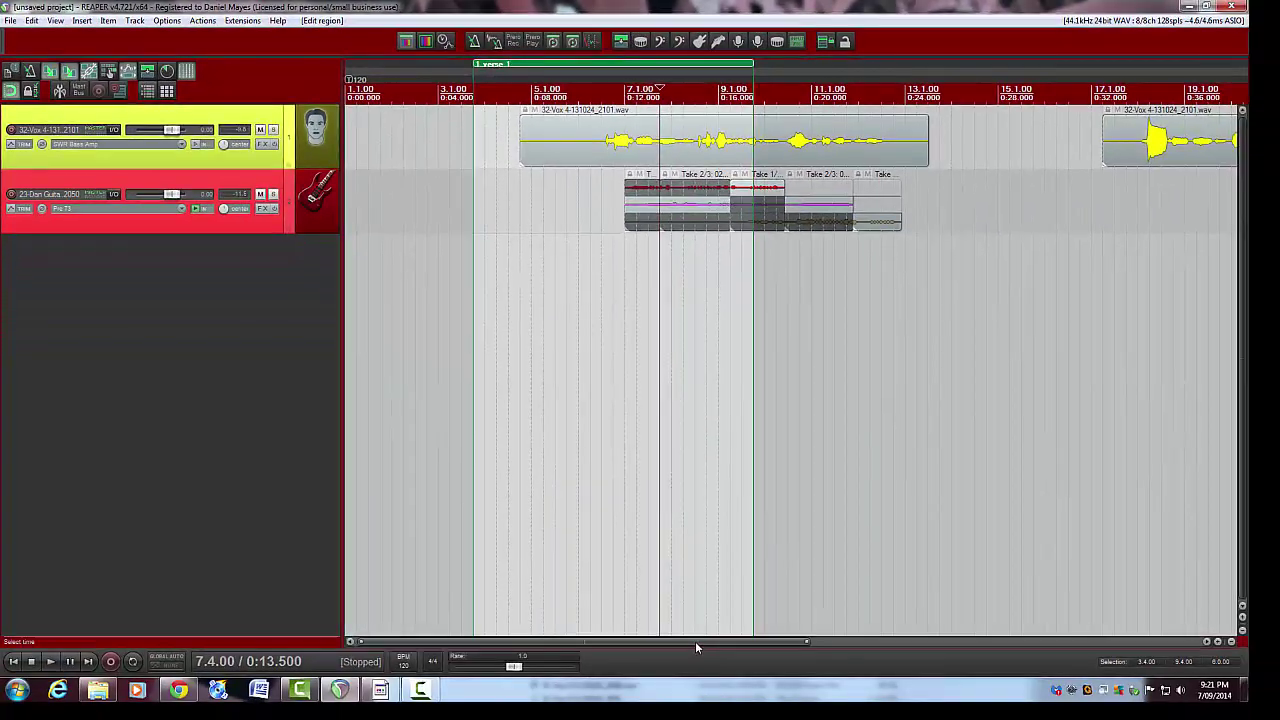
Create the 'chorus' region from the second vocal item, starting 17.2.00 with length 9.2.46
{"action": "left_click_drag", "start_coordinate": [695, 641], "coordinate": [928, 642]}
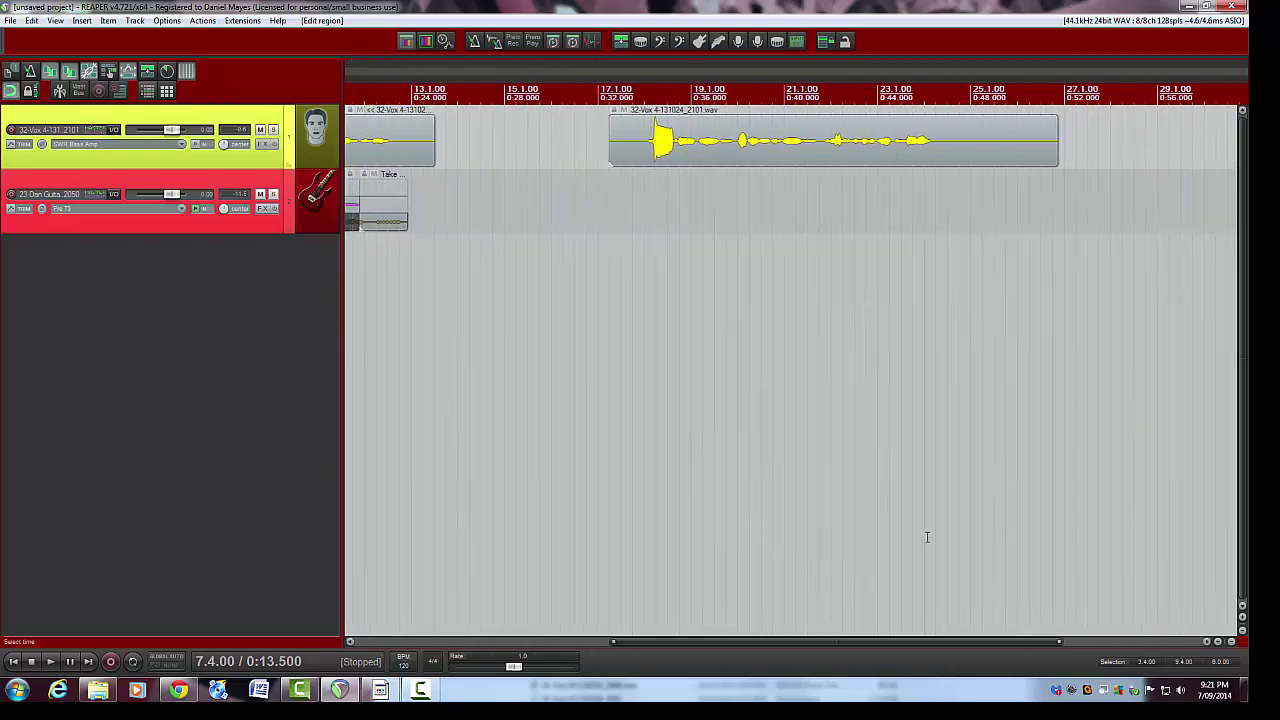
{"action": "left_click", "coordinate": [740, 145]}
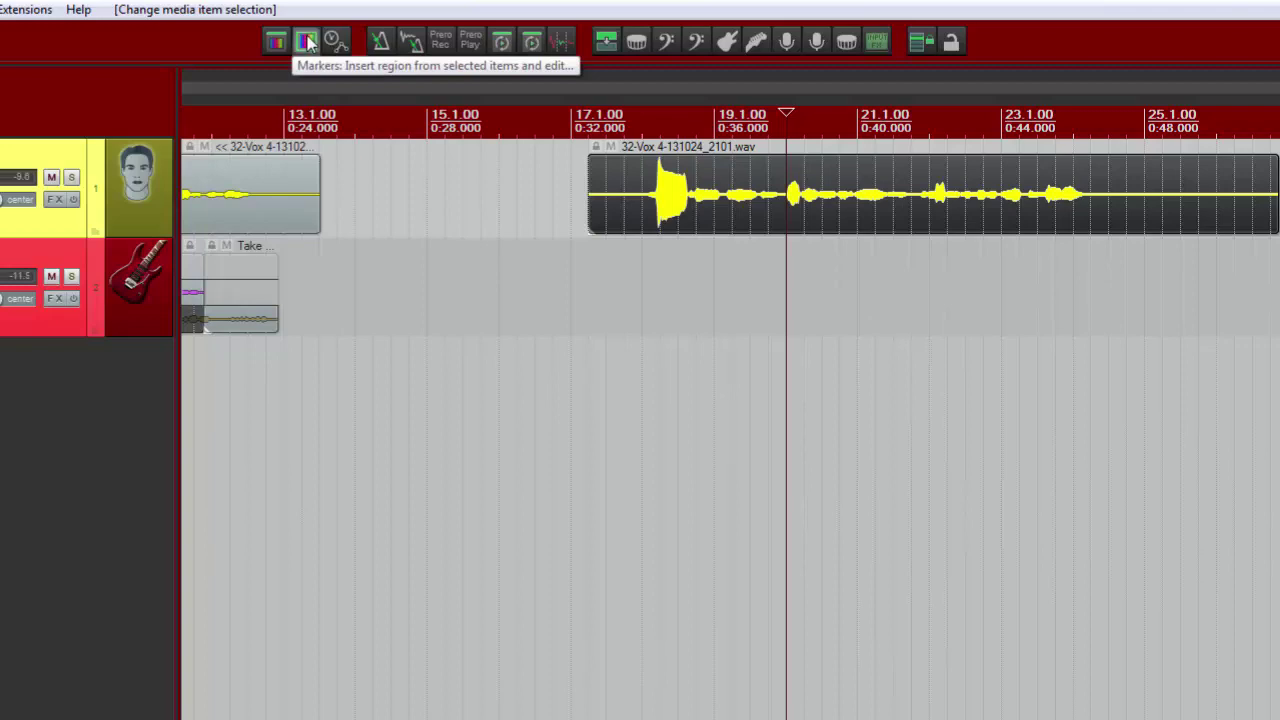
{"action": "left_click", "coordinate": [307, 40]}
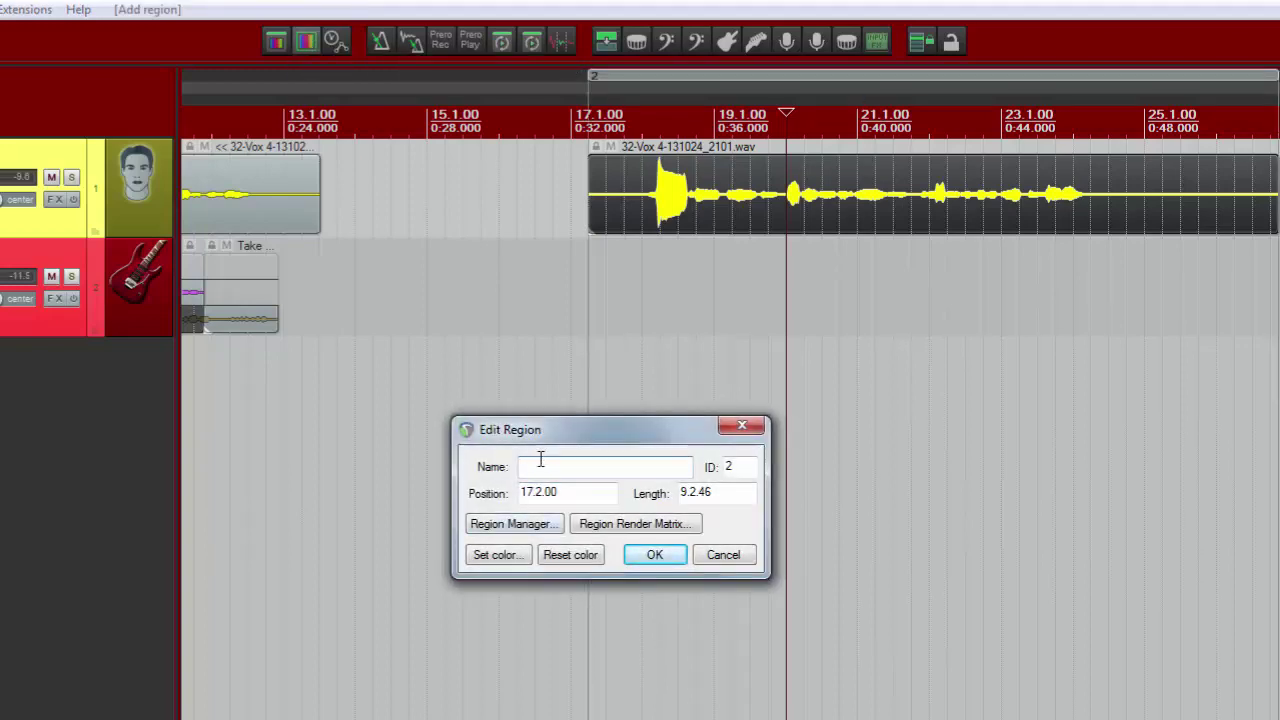
{"action": "type", "text": "chorus"}
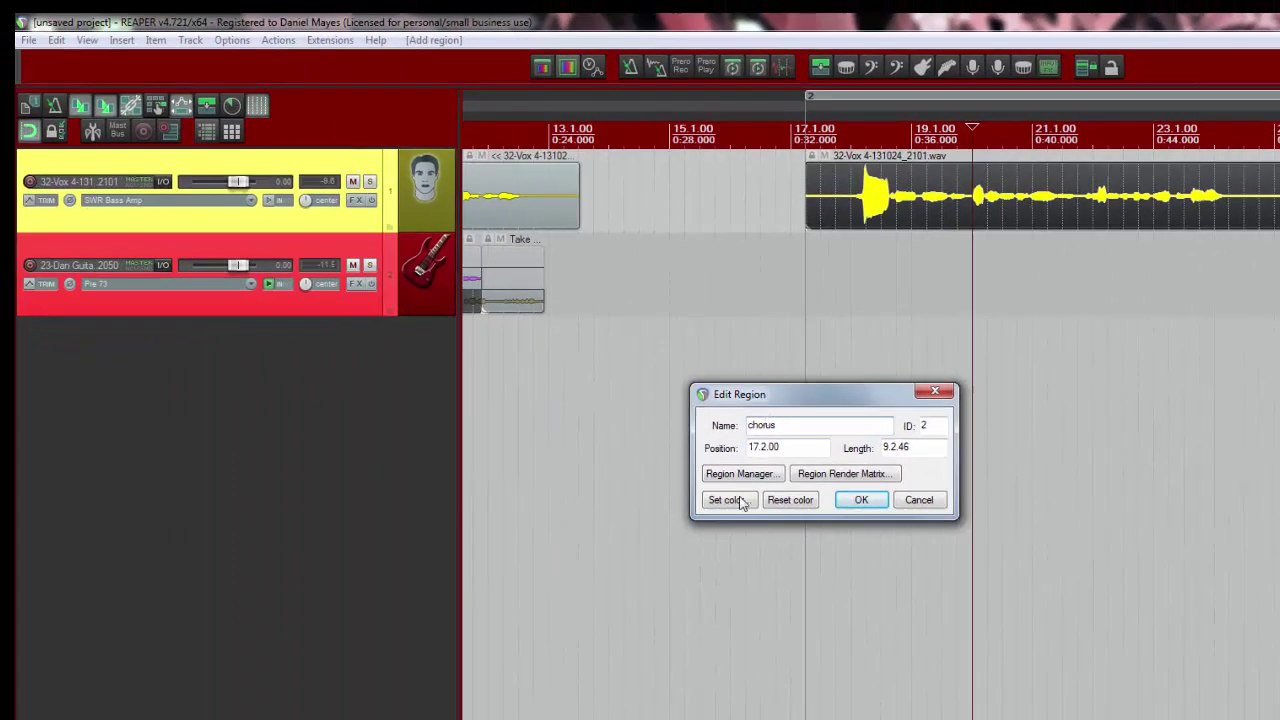
{"action": "left_click", "coordinate": [708, 508]}
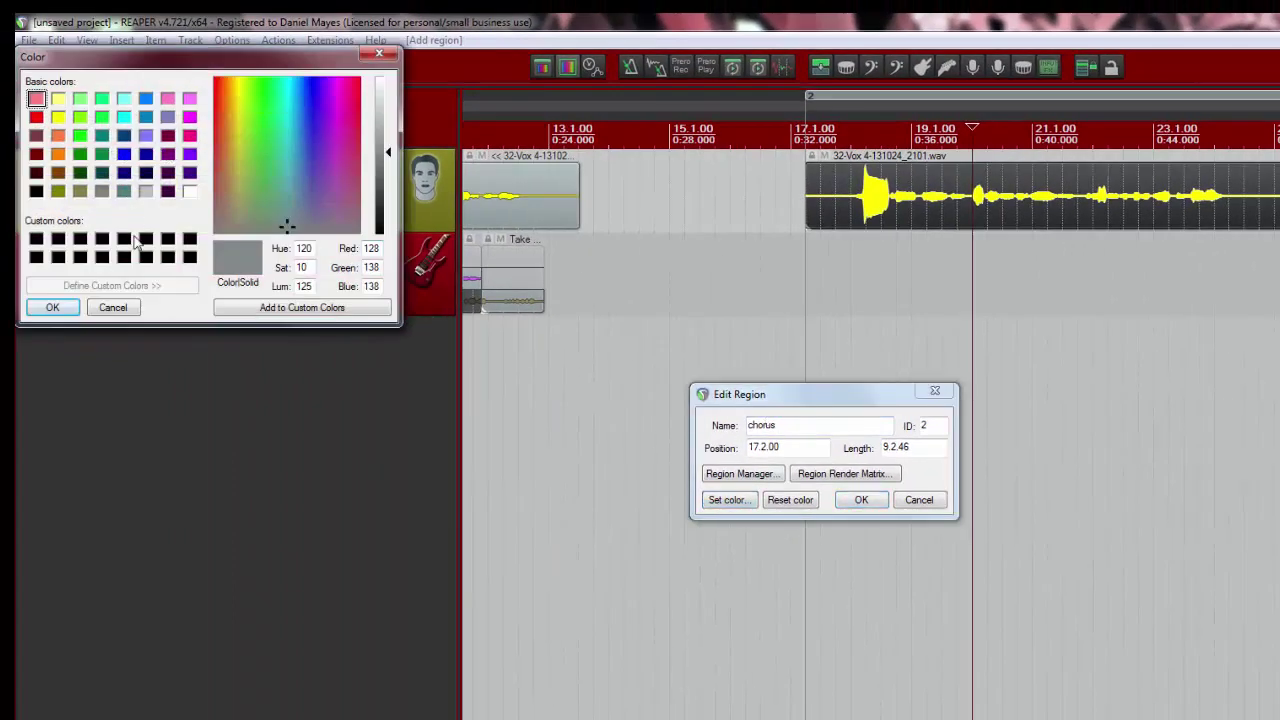
{"action": "left_click", "coordinate": [54, 307]}
{"action": "left_click", "coordinate": [858, 500]}
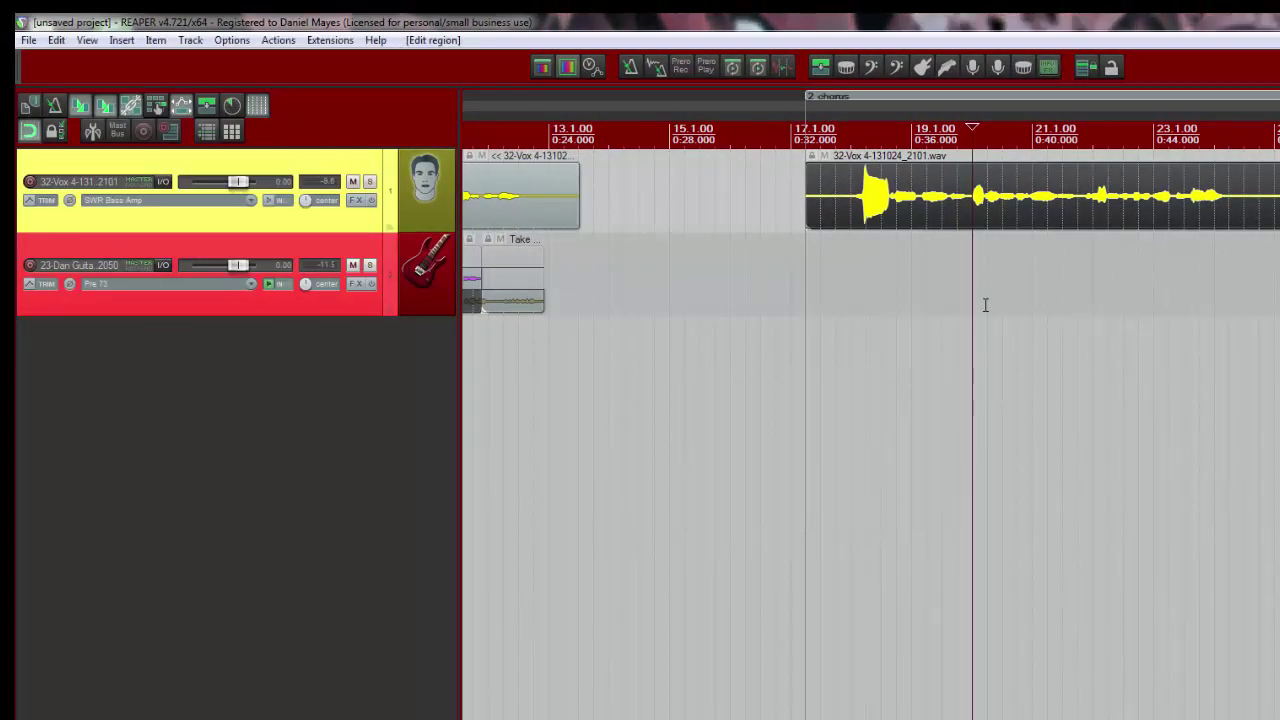
{"action": "left_click", "coordinate": [925, 103]}
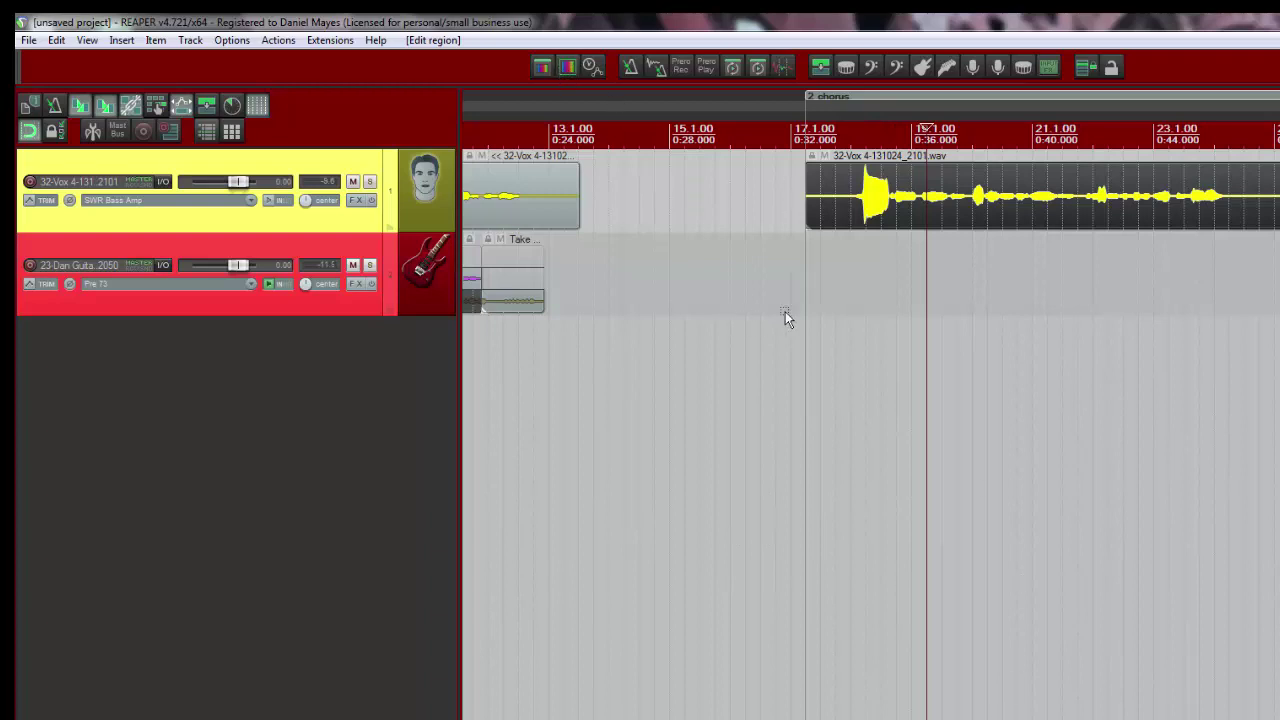
Select the vocal item and show the master track above the tracks
{"action": "left_click_drag", "start_coordinate": [730, 314], "coordinate": [1048, 150]}
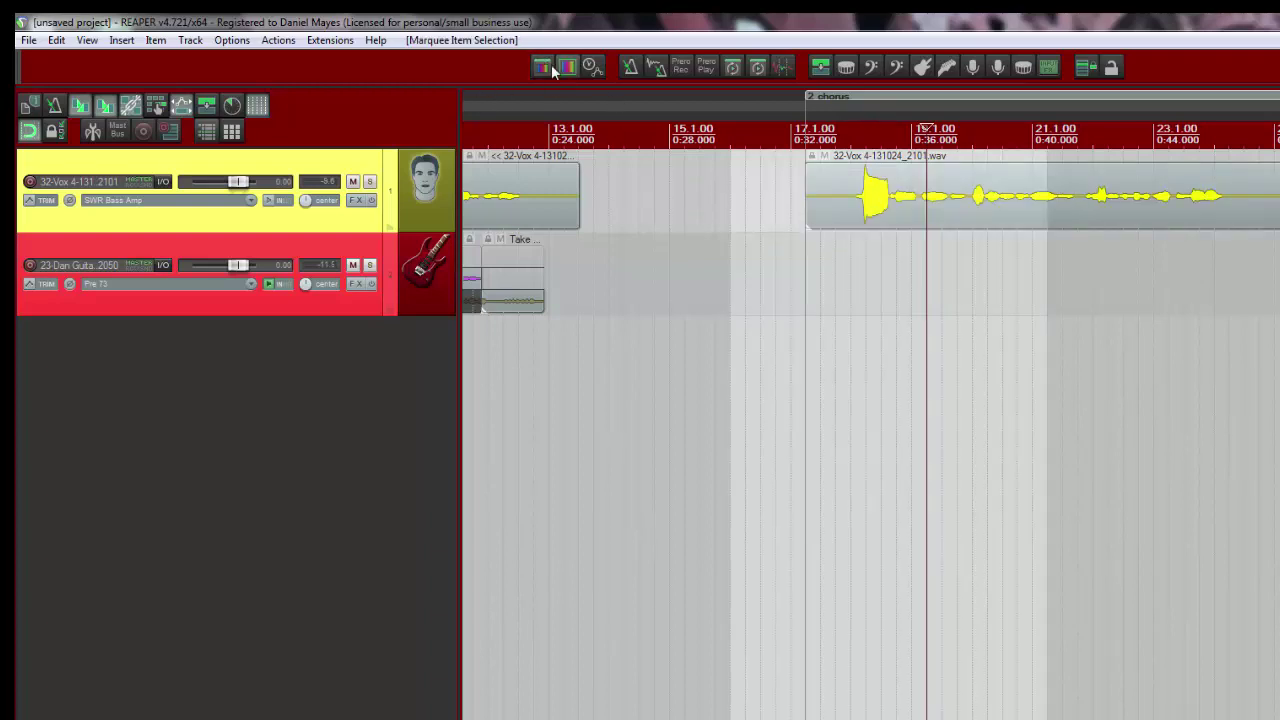
{"action": "scroll", "coordinate": [870, 400], "scroll_direction": "left", "scroll_amount": 6}
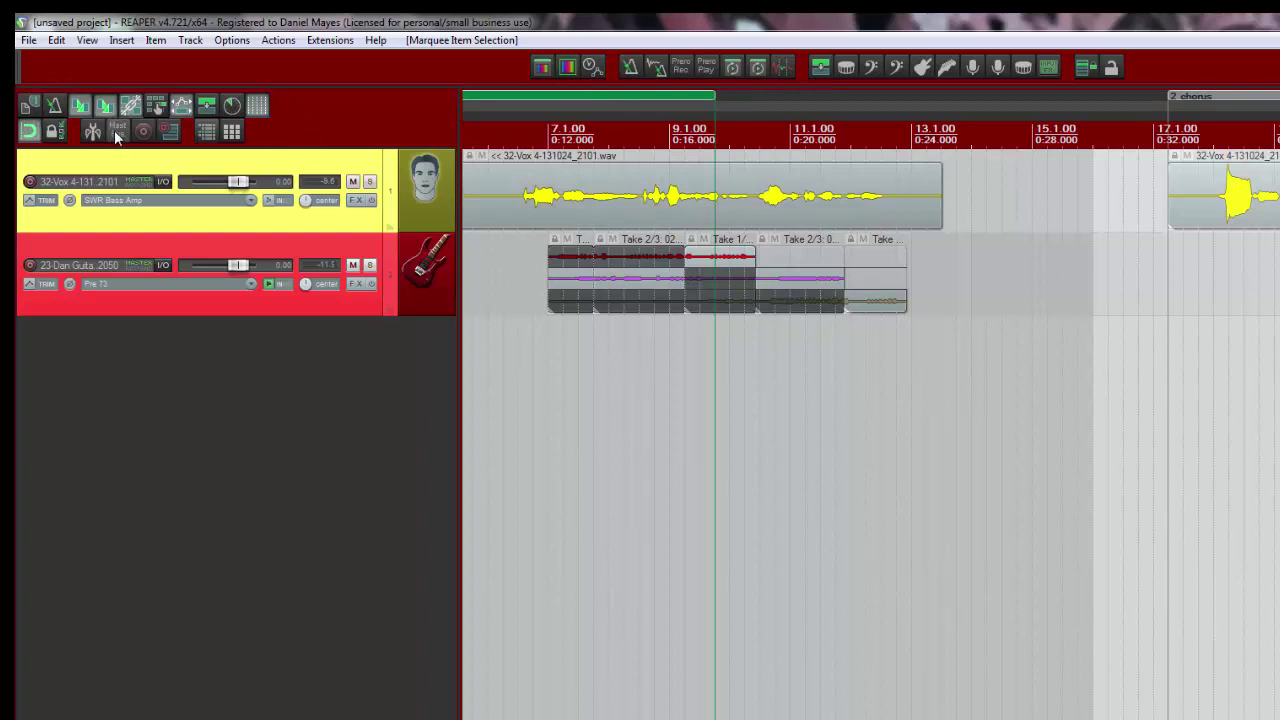
{"action": "left_click", "coordinate": [116, 133]}
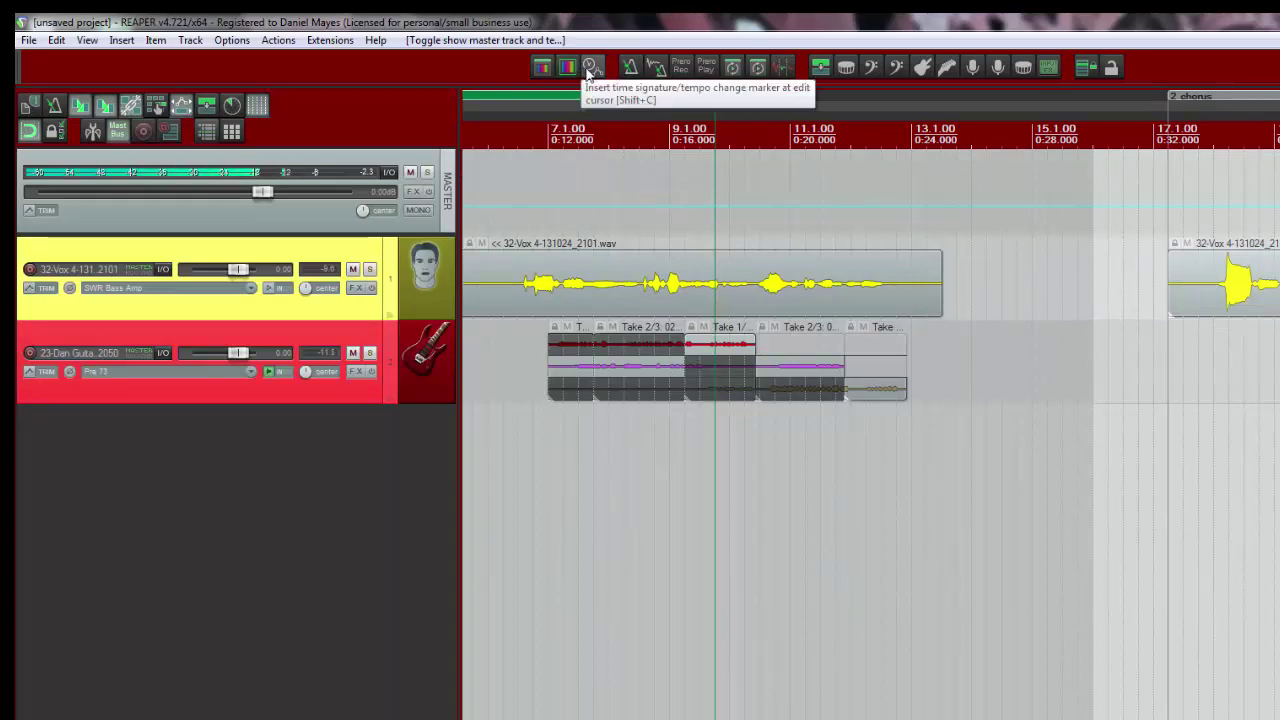
Add a tempo marker dropping the tempo to 80 BPM at bar 13
{"action": "left_click", "coordinate": [921, 183]}
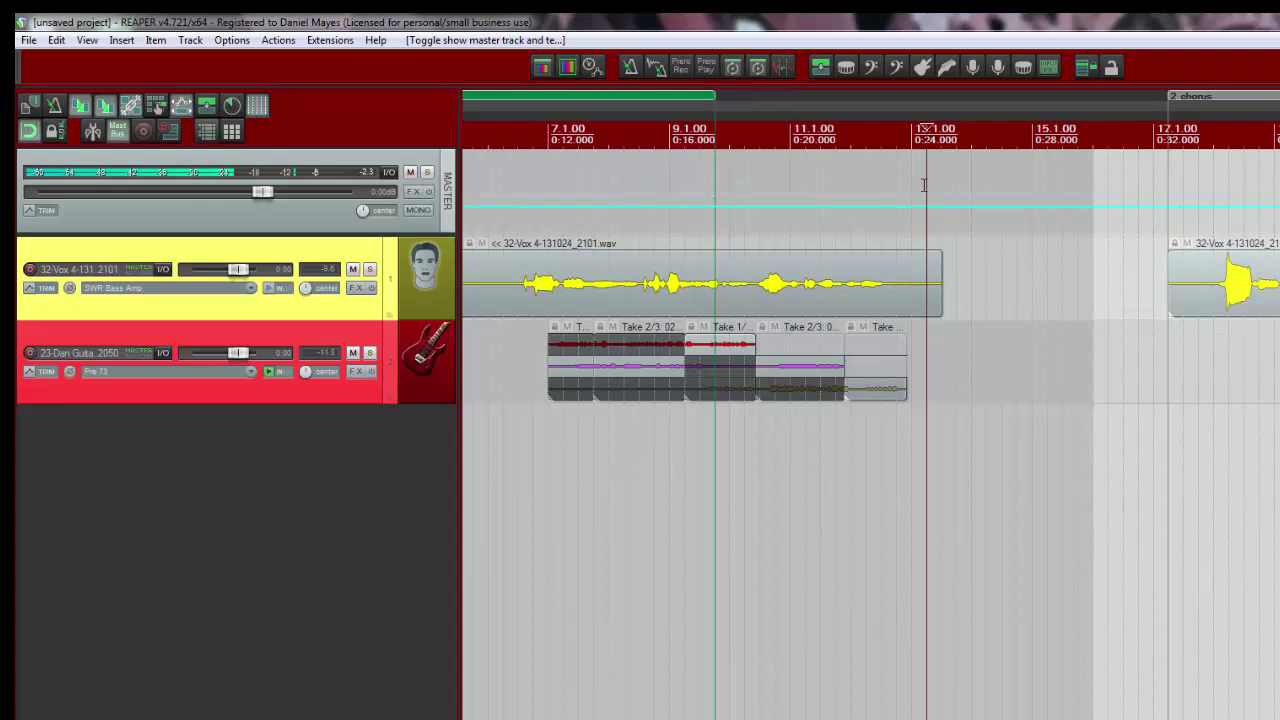
{"action": "left_click", "coordinate": [592, 67]}
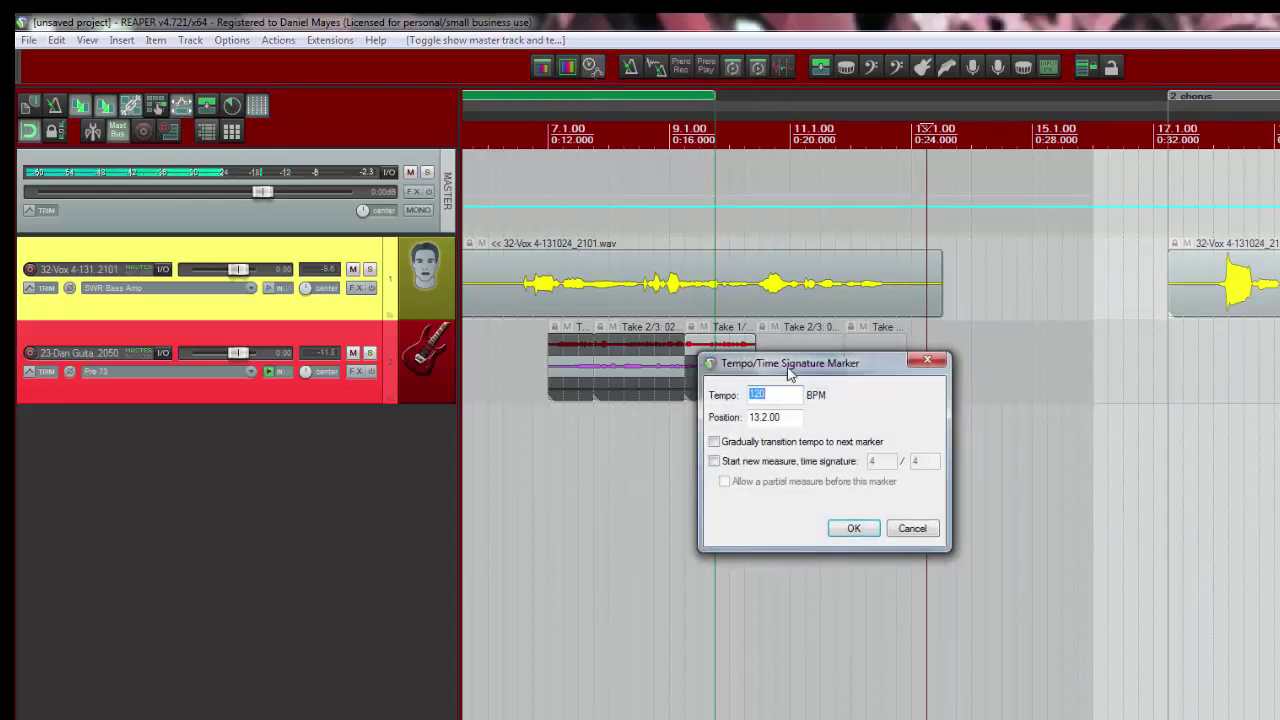
{"action": "type", "text": "80"}
{"action": "left_click", "coordinate": [853, 528]}
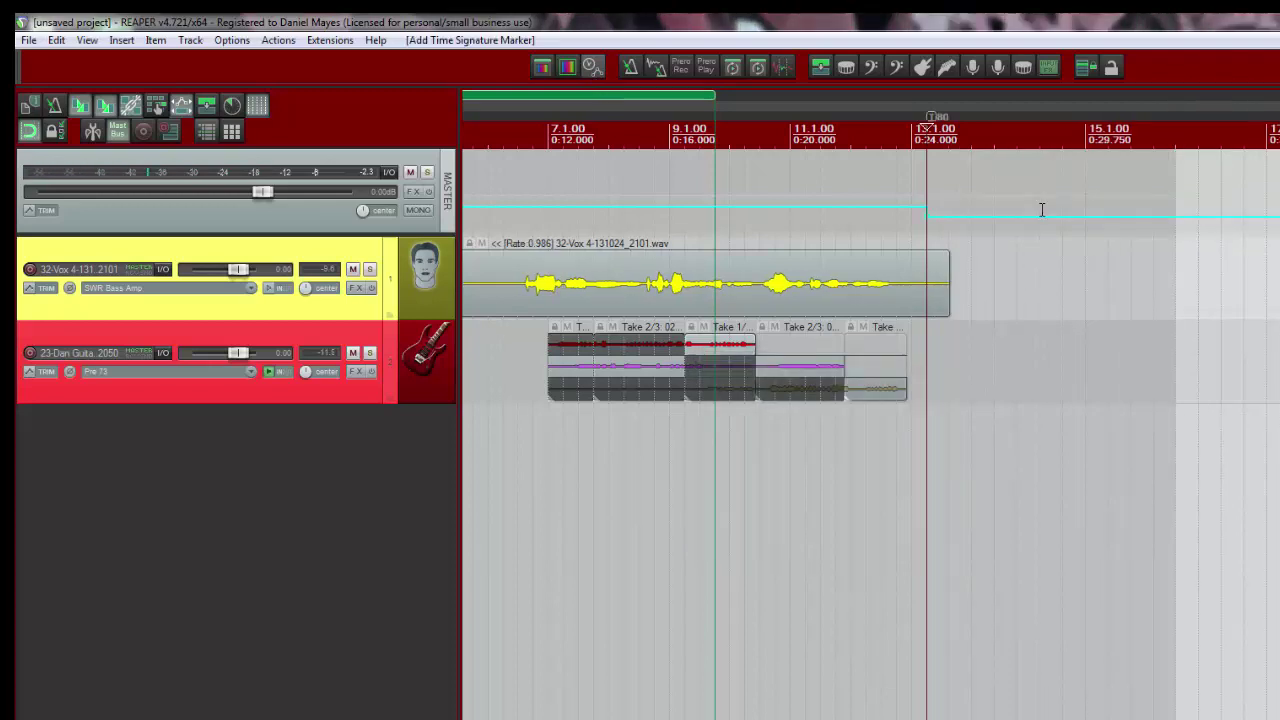
Review the metronome and pre-roll settings, then enable pre-roll for recording and playback
{"action": "left_click", "coordinate": [656, 68]}
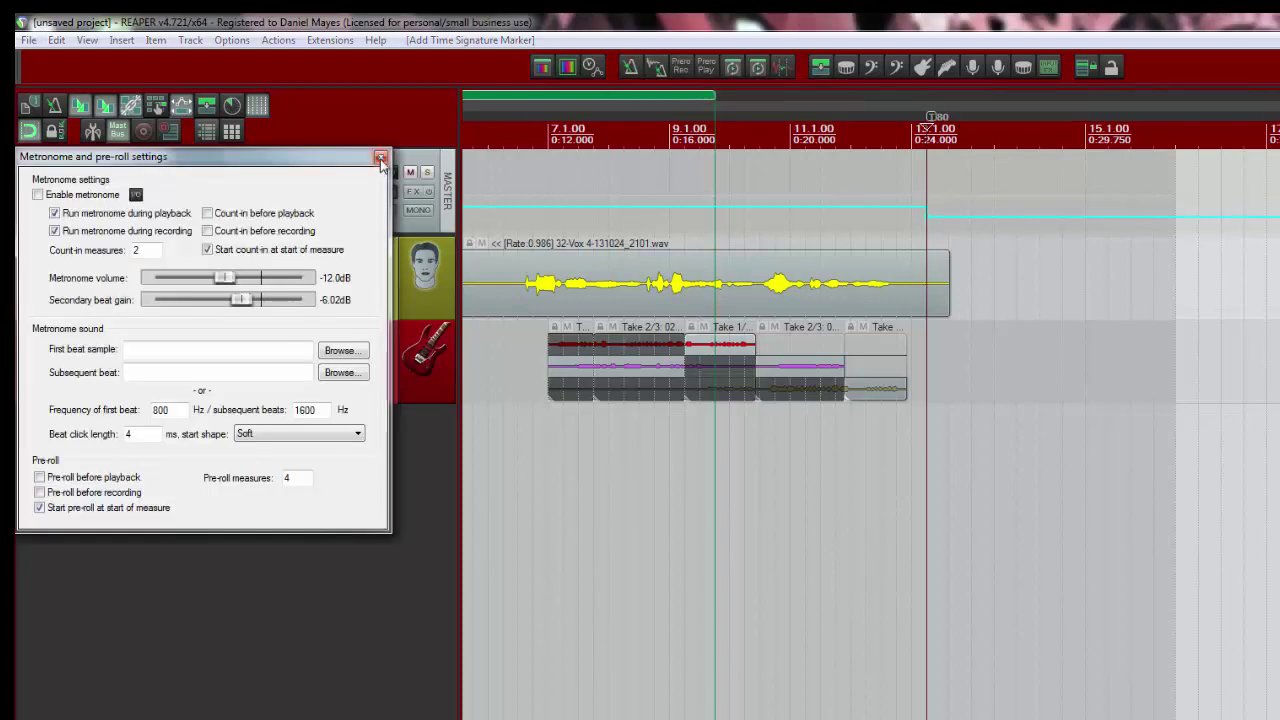
{"action": "left_click", "coordinate": [629, 72]}
{"action": "right_click", "coordinate": [629, 72]}
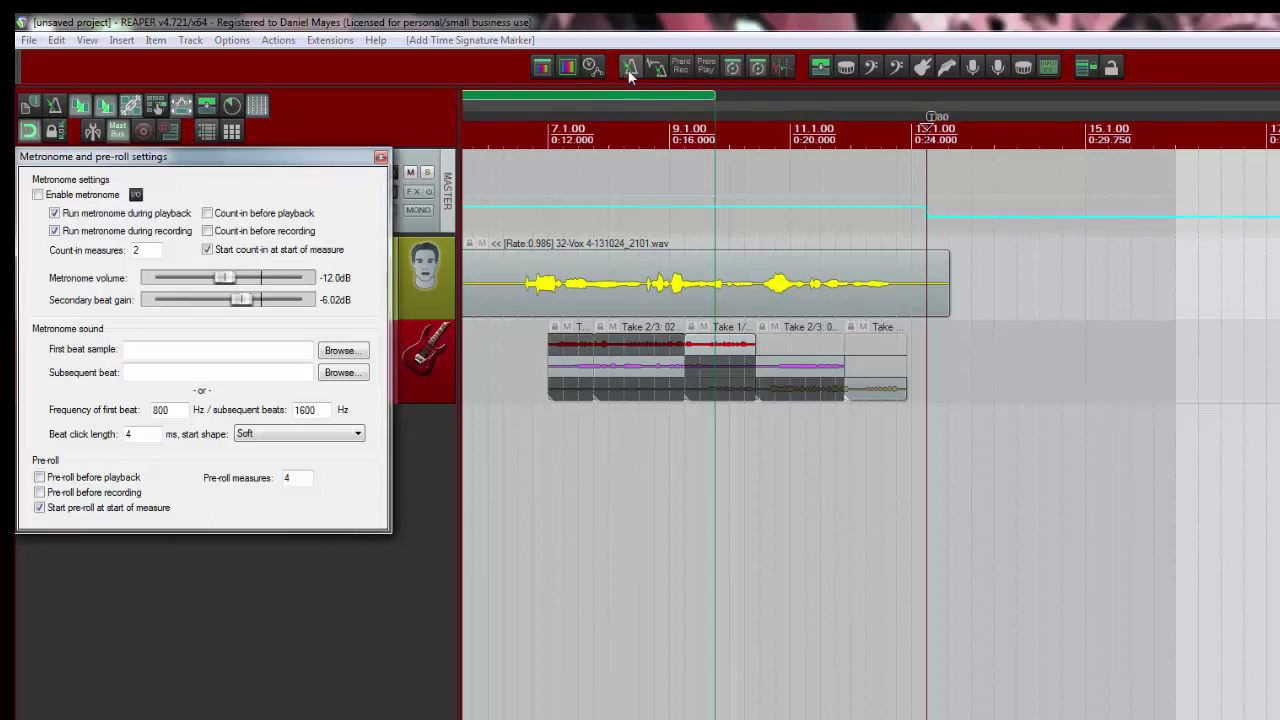
{"action": "left_click", "coordinate": [388, 162]}
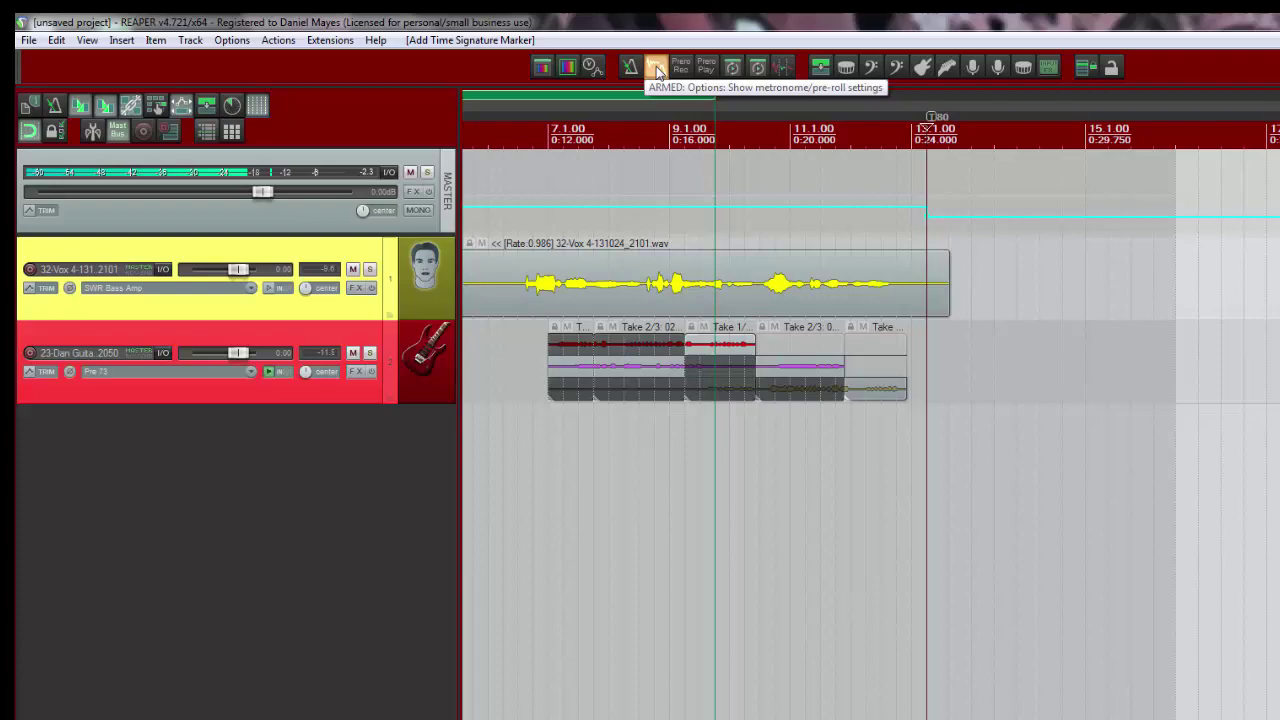
{"action": "right_click", "coordinate": [631, 68]}
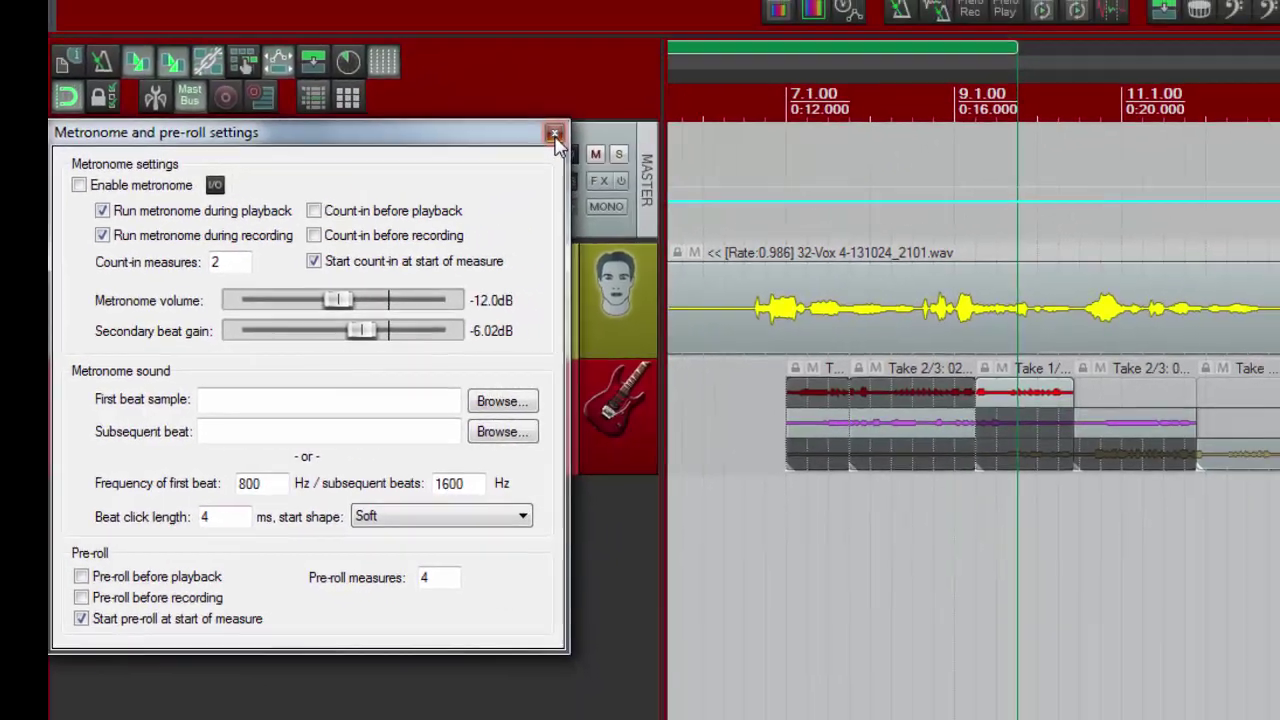
{"action": "left_click", "coordinate": [731, 77]}
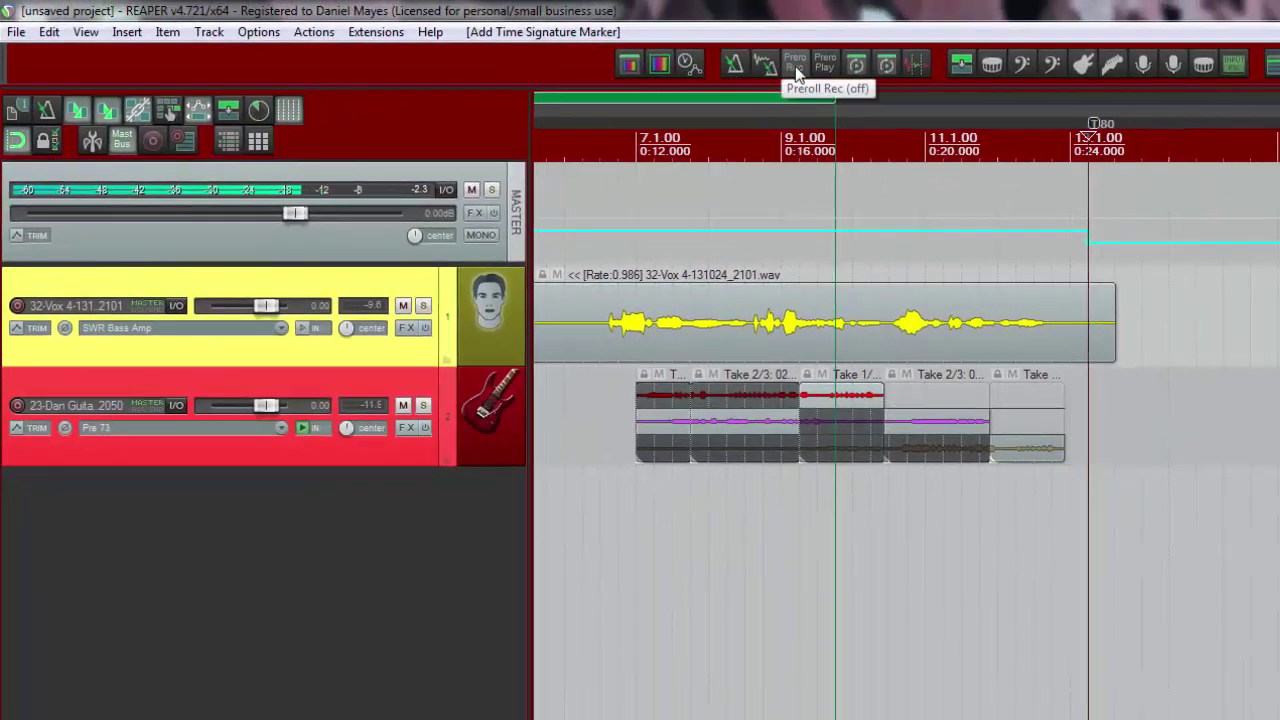
{"action": "left_click", "coordinate": [797, 67]}
{"action": "left_click", "coordinate": [820, 66]}
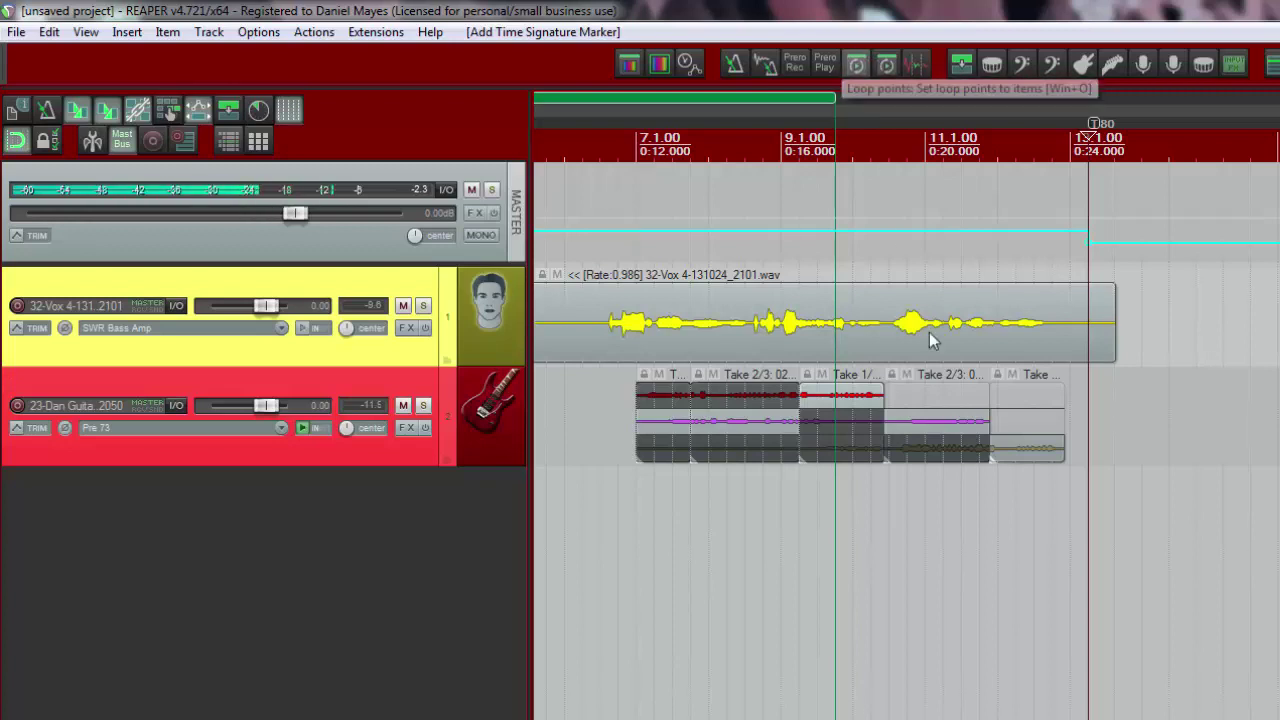
Set loop points to the guitar take, clear them, and enable loop points linked to time selection
{"action": "left_click", "coordinate": [954, 339]}
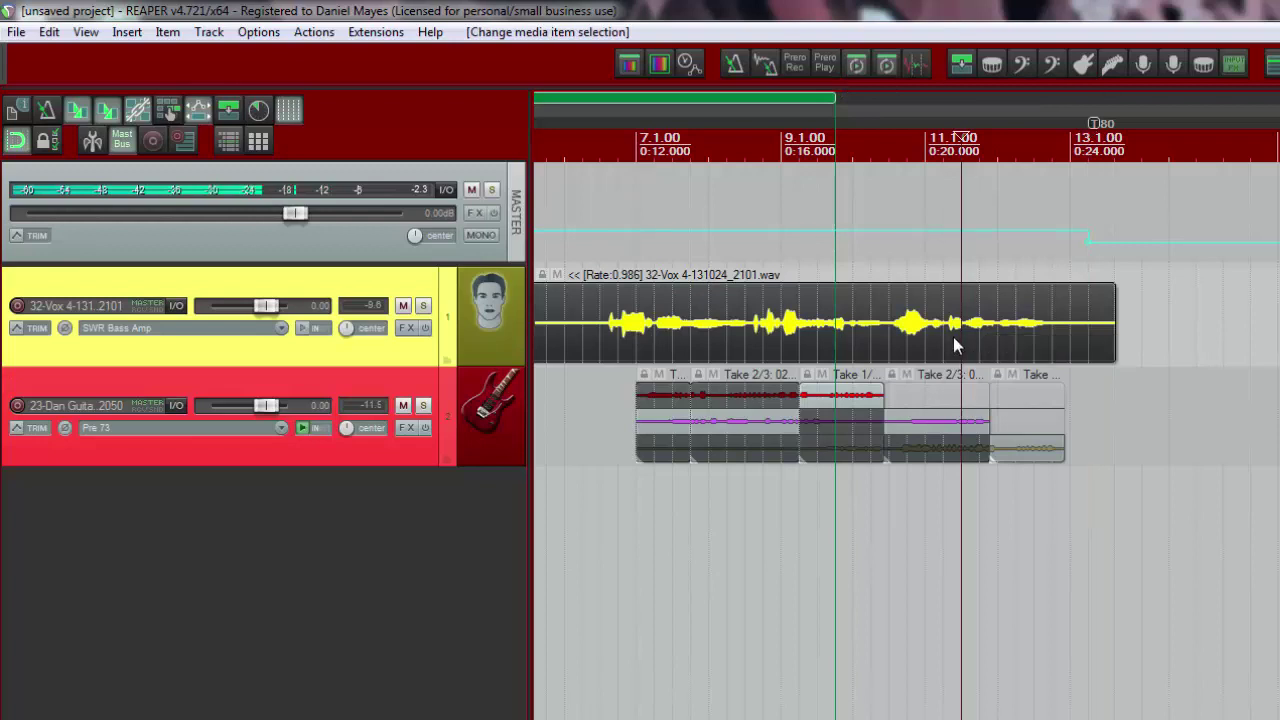
{"action": "left_click", "coordinate": [943, 425]}
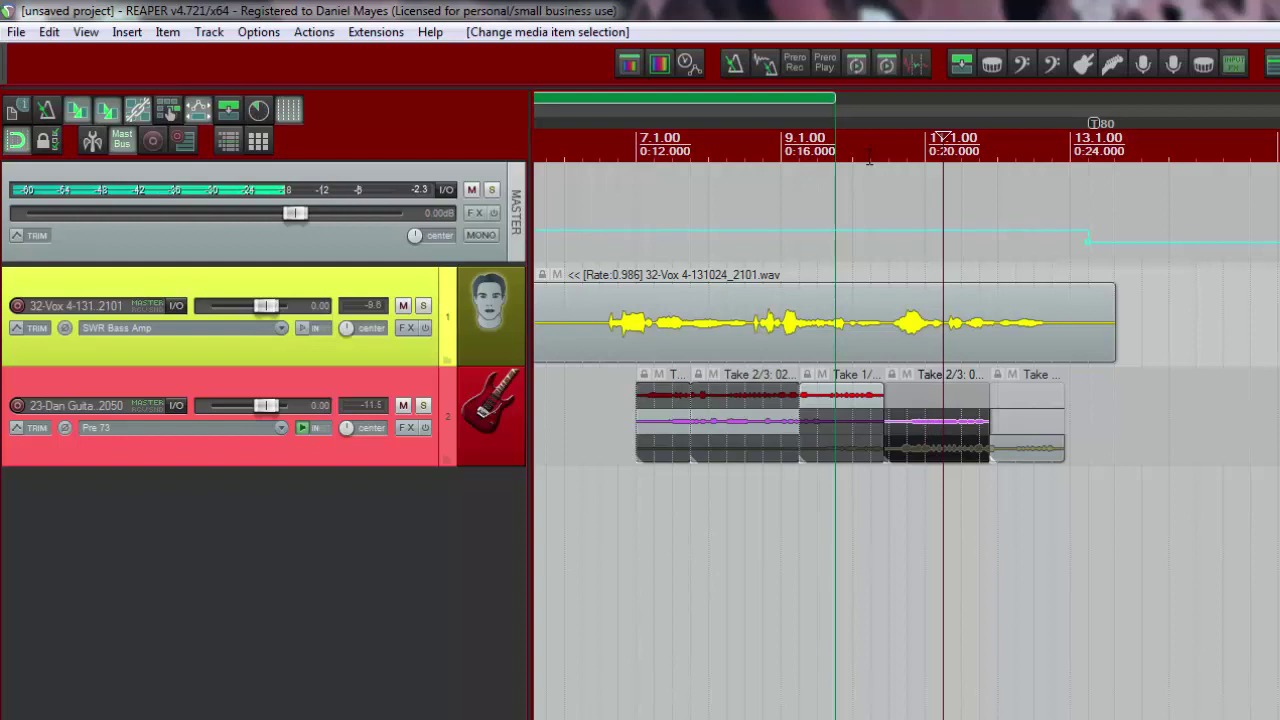
{"action": "left_click", "coordinate": [856, 64]}
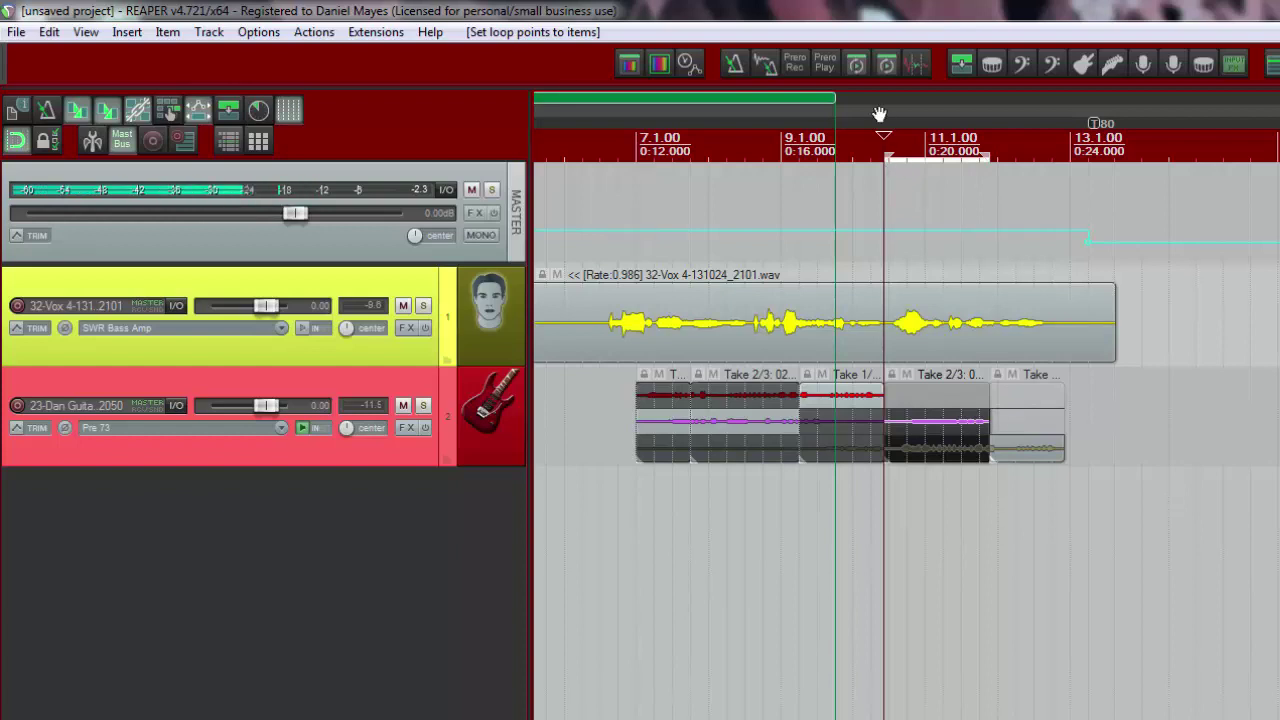
{"action": "left_click", "coordinate": [870, 84]}
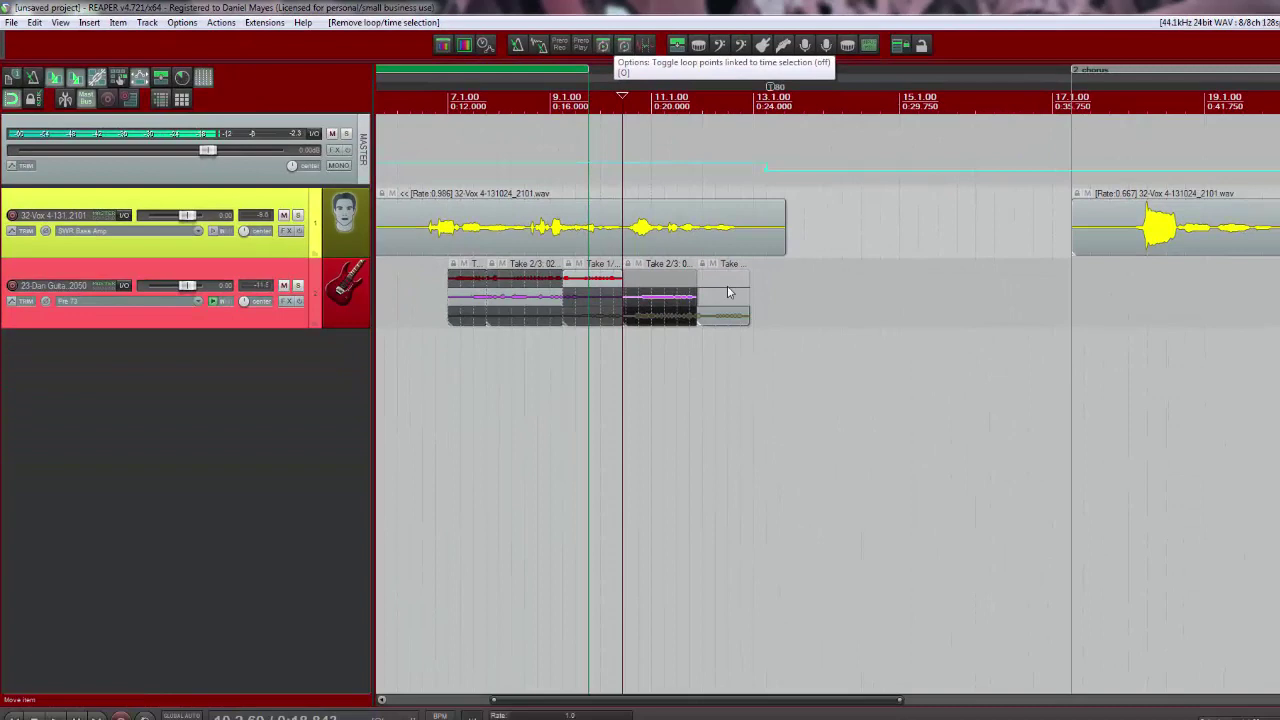
{"action": "left_click_drag", "start_coordinate": [630, 366], "coordinate": [918, 388]}
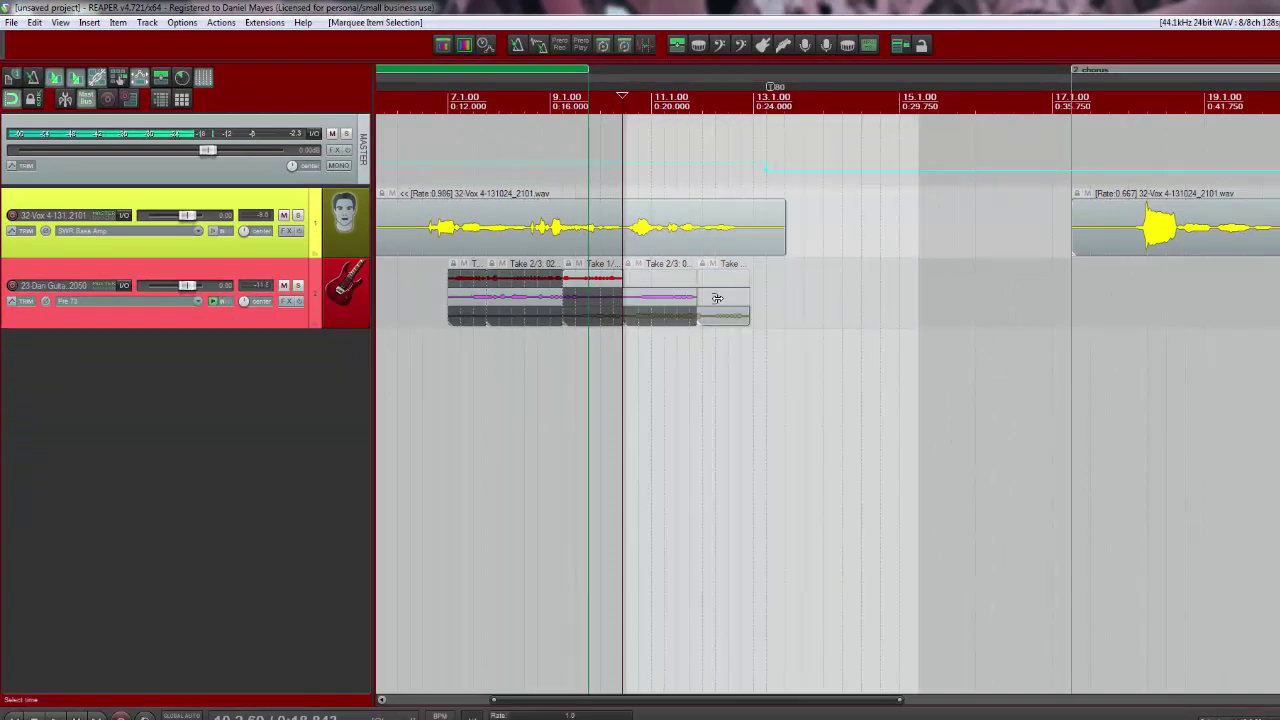
{"action": "left_click", "coordinate": [625, 46]}
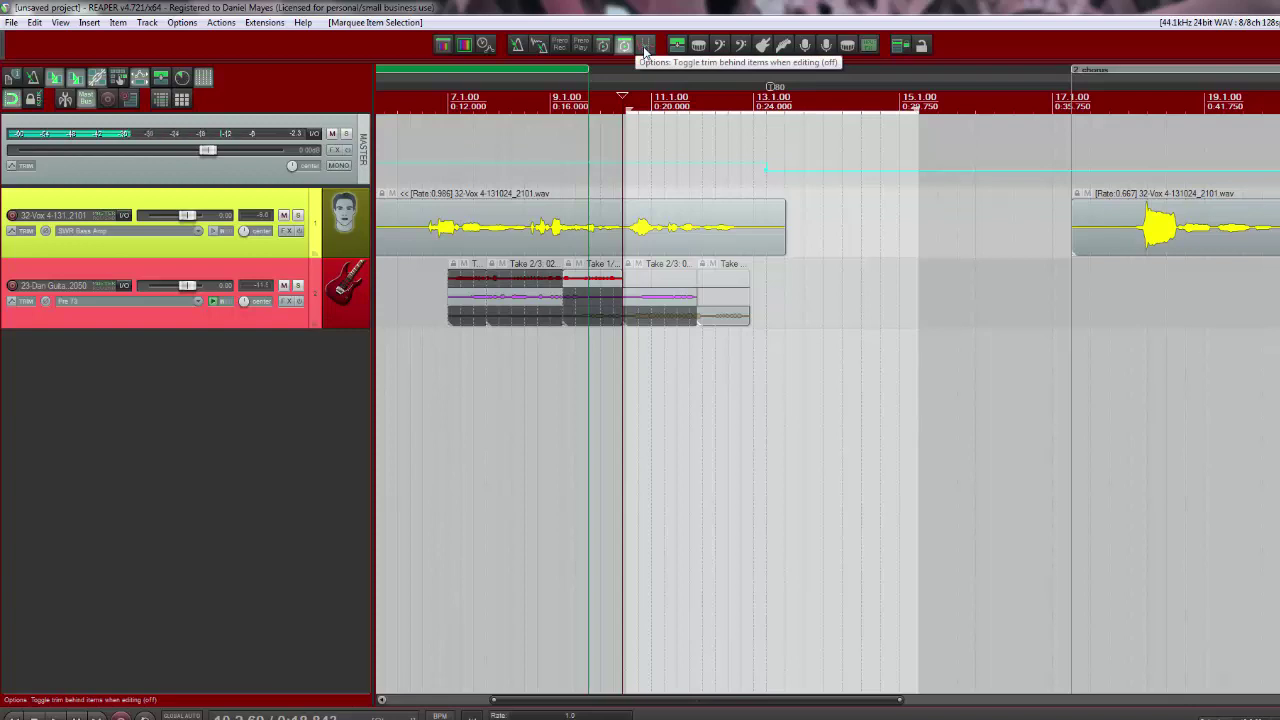
{"action": "left_click", "coordinate": [231, 23]}
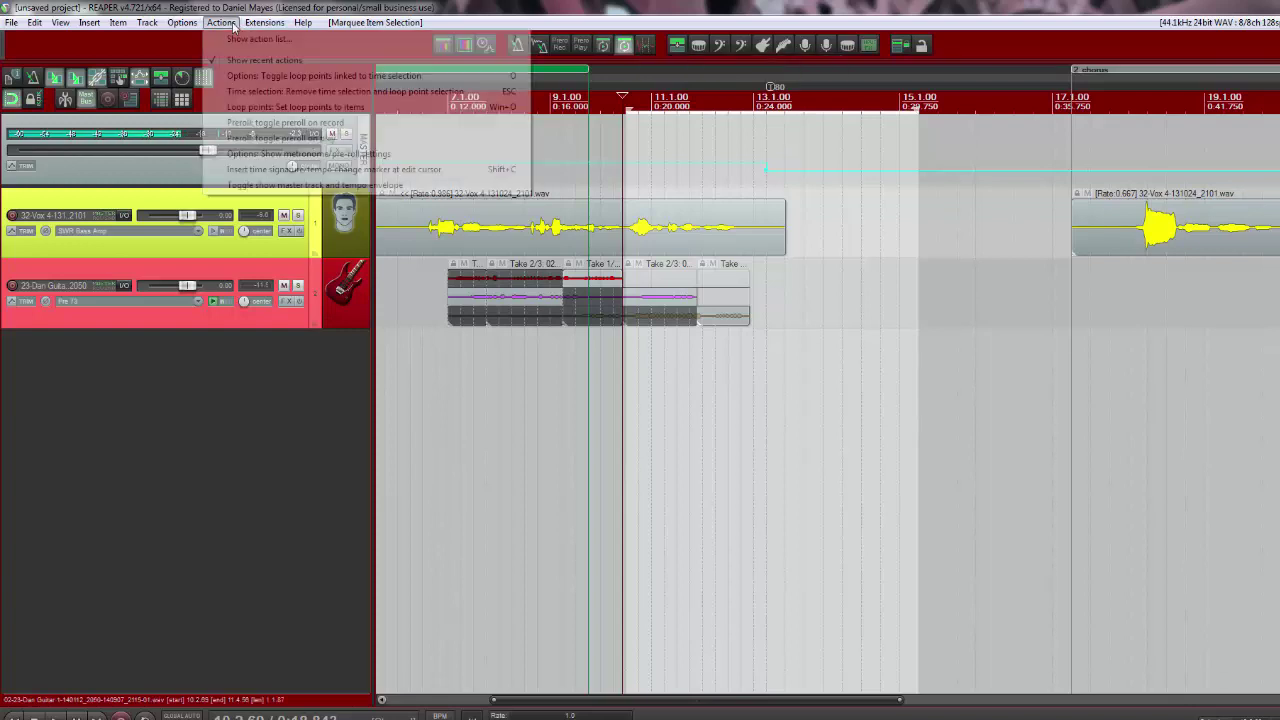
{"action": "left_click", "coordinate": [181, 22]}
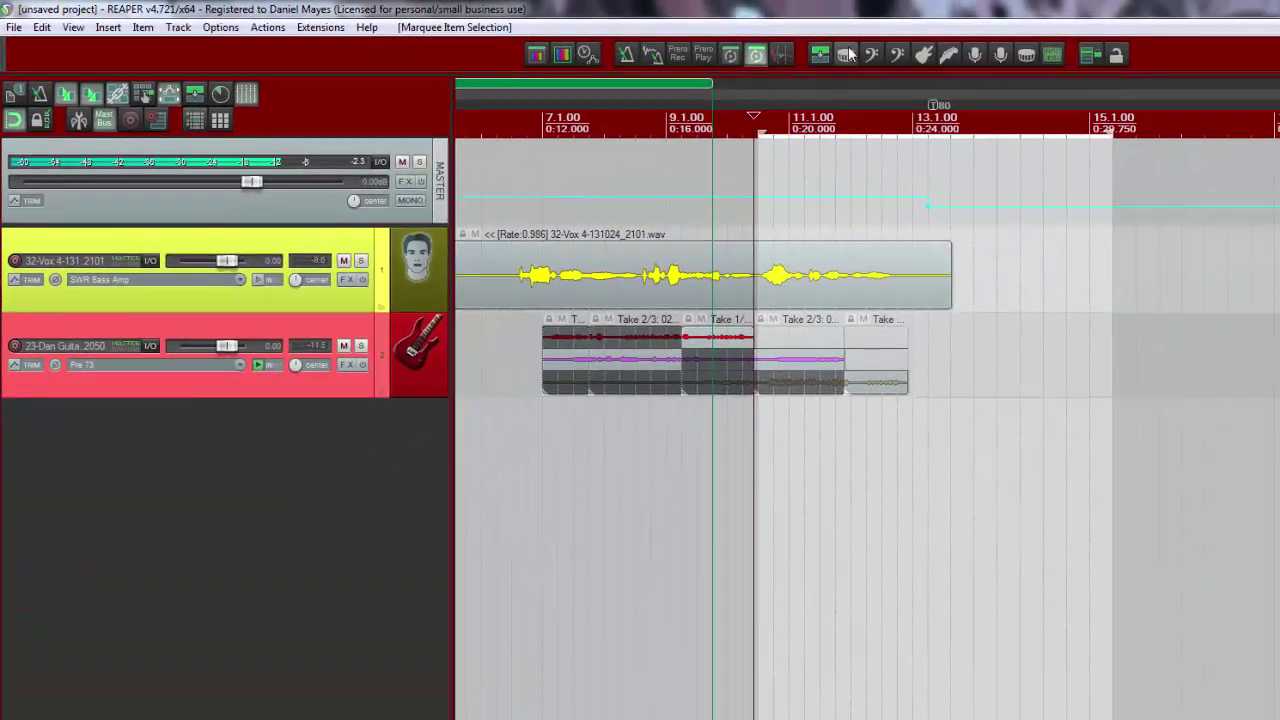
{"action": "left_click", "coordinate": [818, 58]}
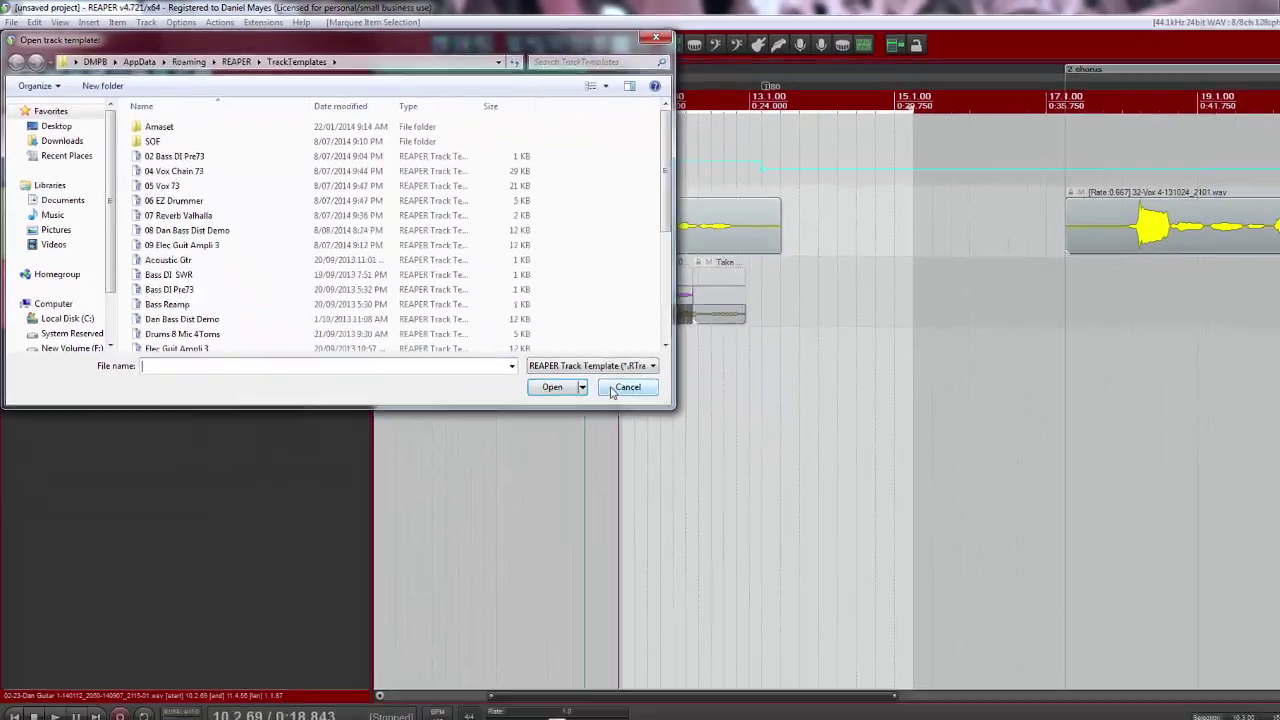
{"action": "key", "text": "Escape"}
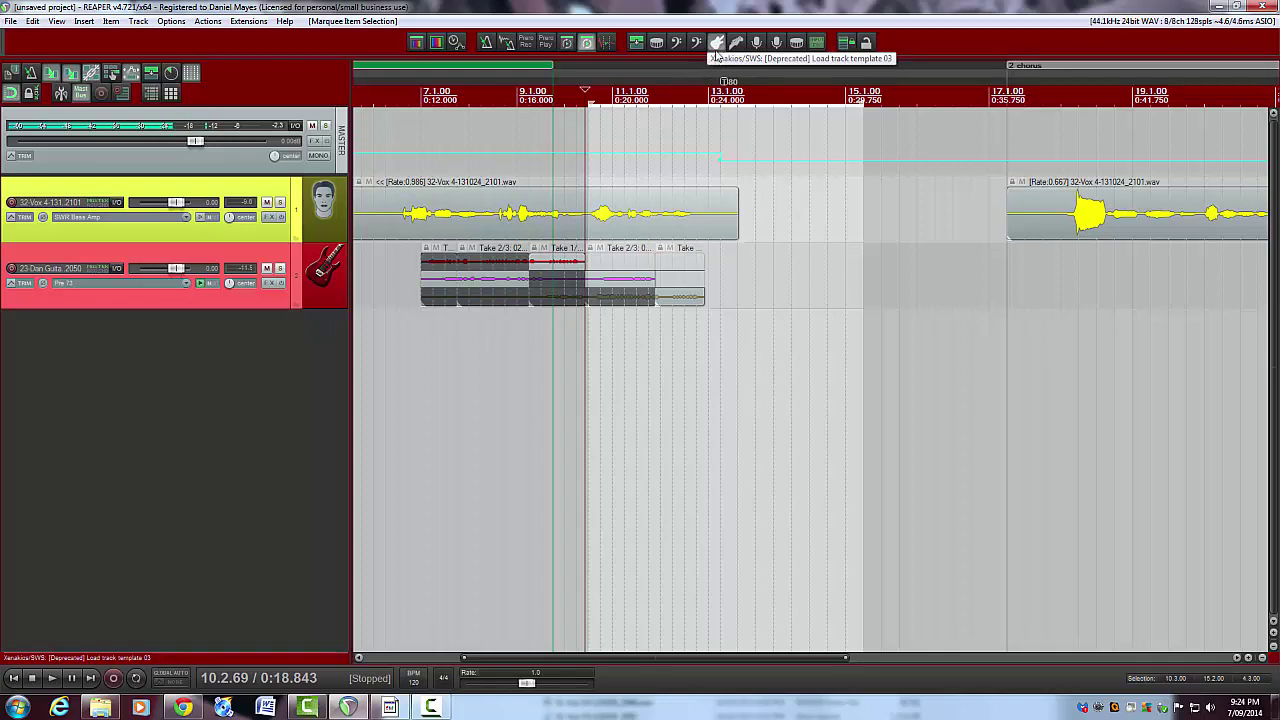
Add two Elec Guitar tracks from template 03, checking each one's AmpliTube 3 plugin
{"action": "left_click", "coordinate": [716, 52]}
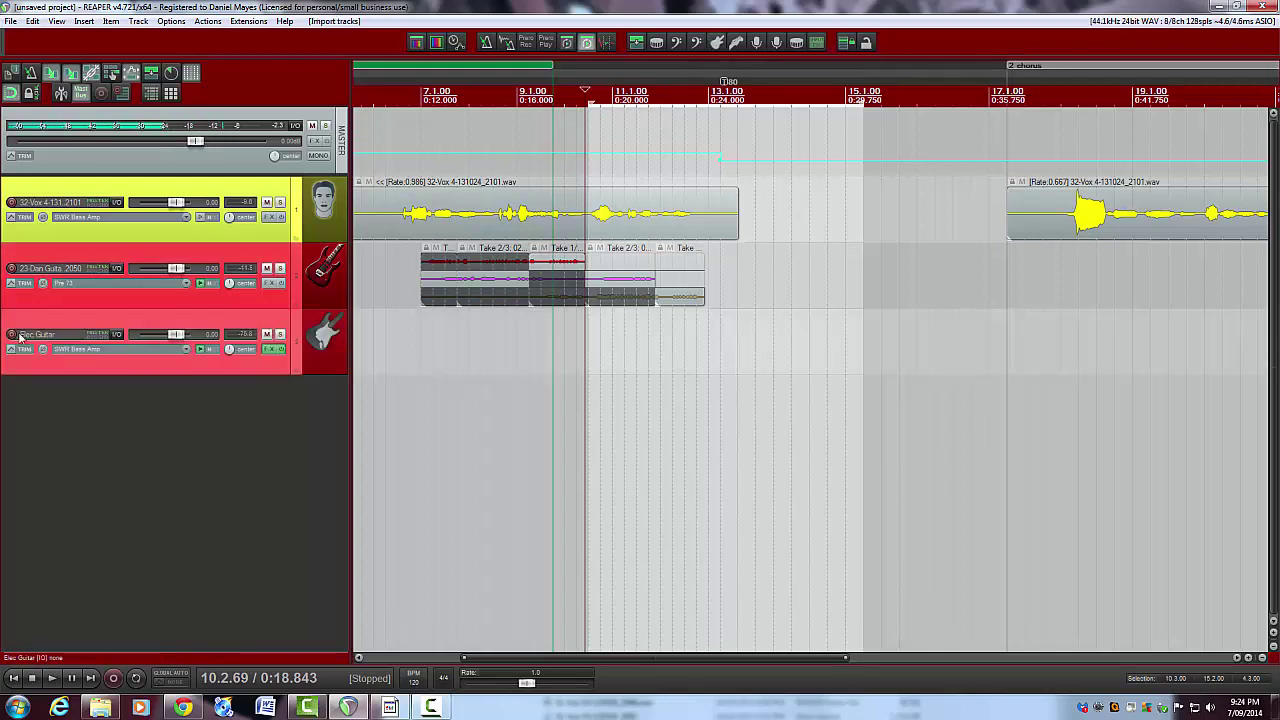
{"action": "left_click", "coordinate": [268, 349]}
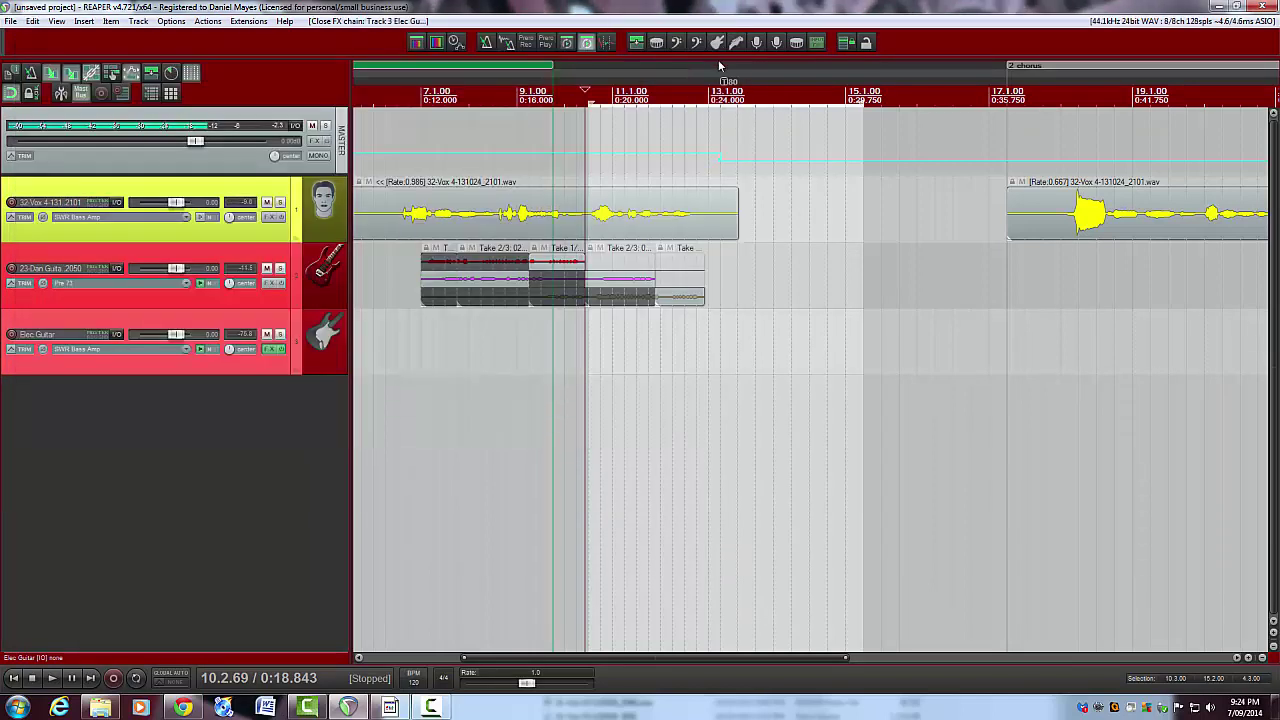
{"action": "left_click", "coordinate": [724, 43]}
{"action": "key", "text": "period"}
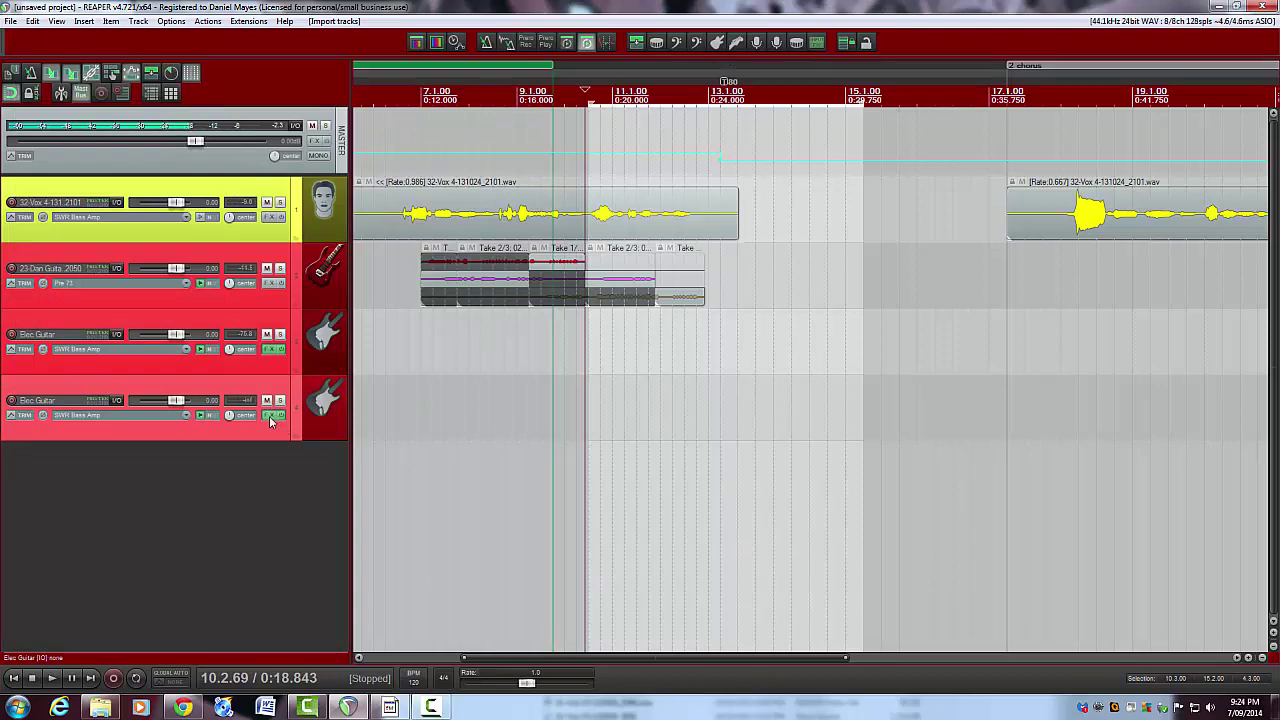
{"action": "left_click", "coordinate": [271, 415]}
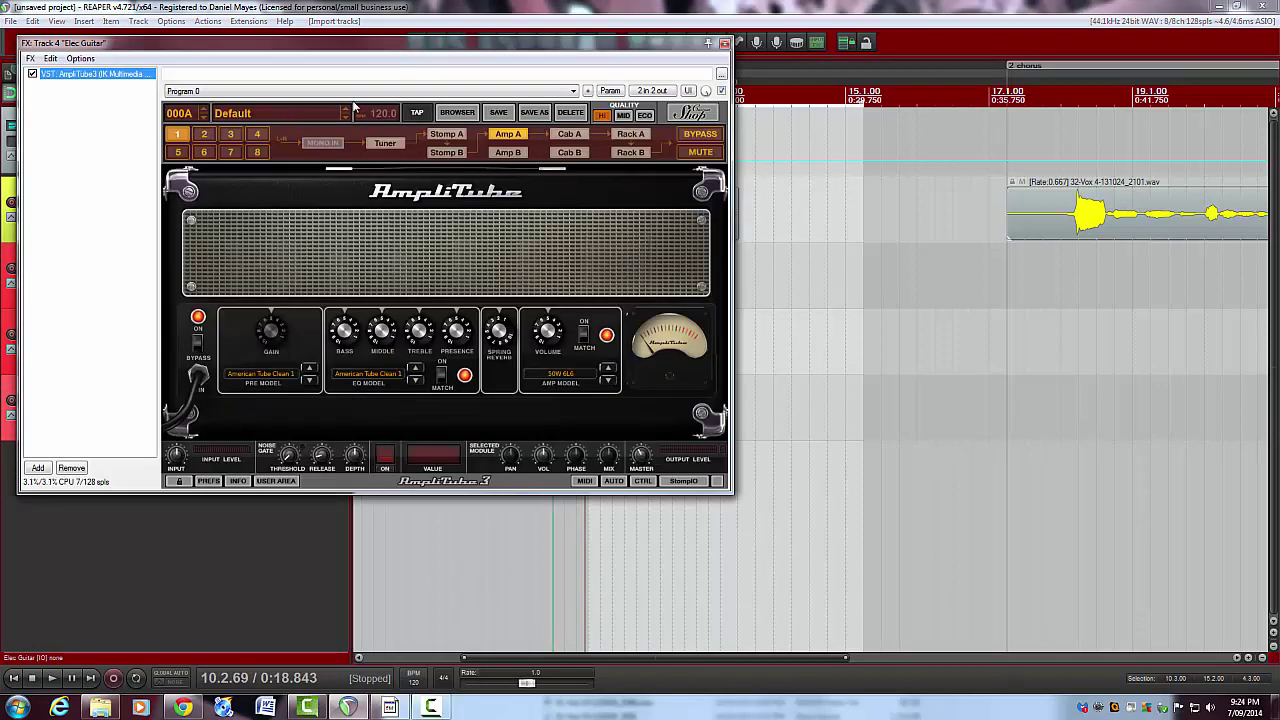
{"action": "left_click", "coordinate": [724, 44]}
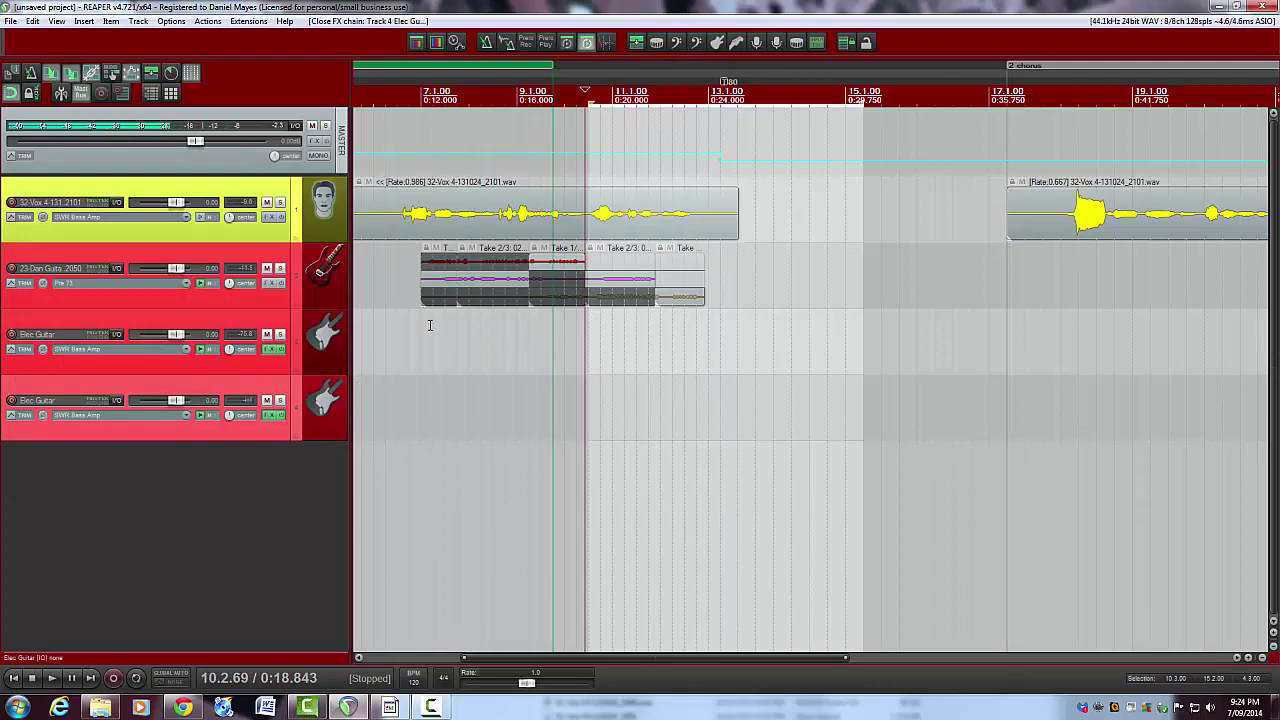
Import the drum template tracks (Drum Bus, Kick, Snare, toms, overheads, Drum Verb 1) and disarm Kick
{"action": "left_click", "coordinate": [657, 45]}
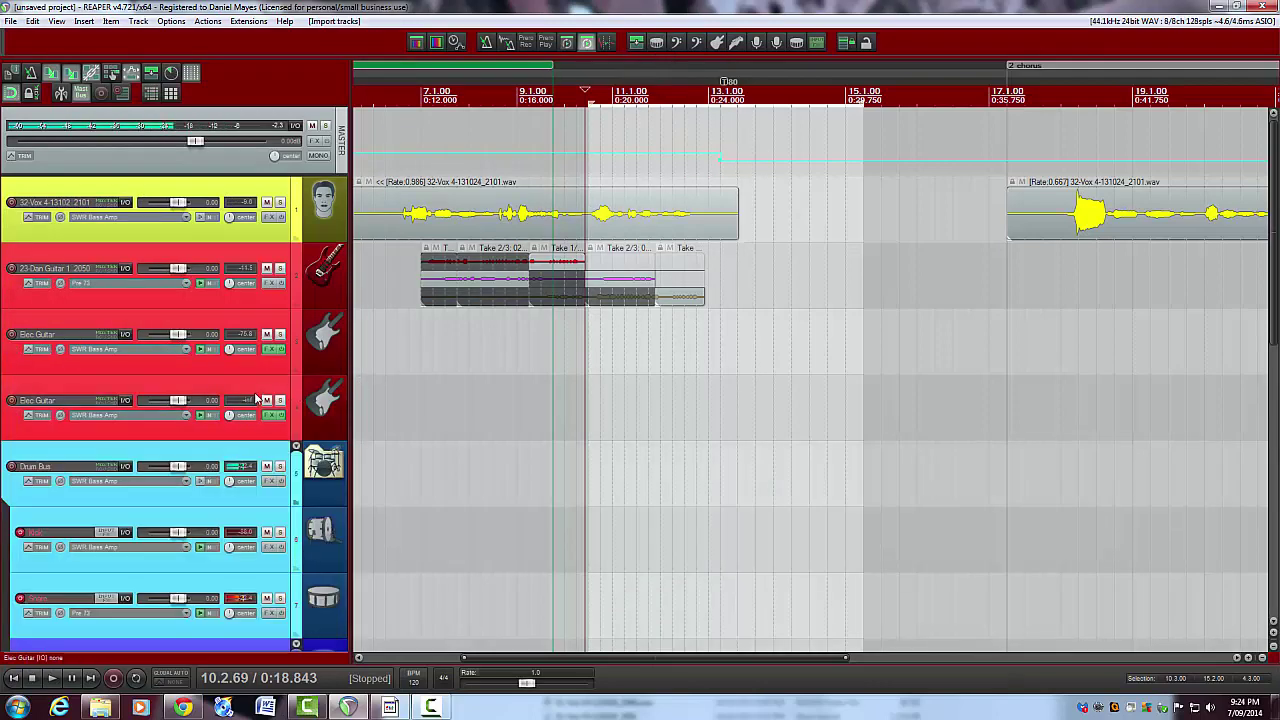
{"action": "scroll", "coordinate": [256, 398], "scroll_direction": "down", "scroll_amount": 3}
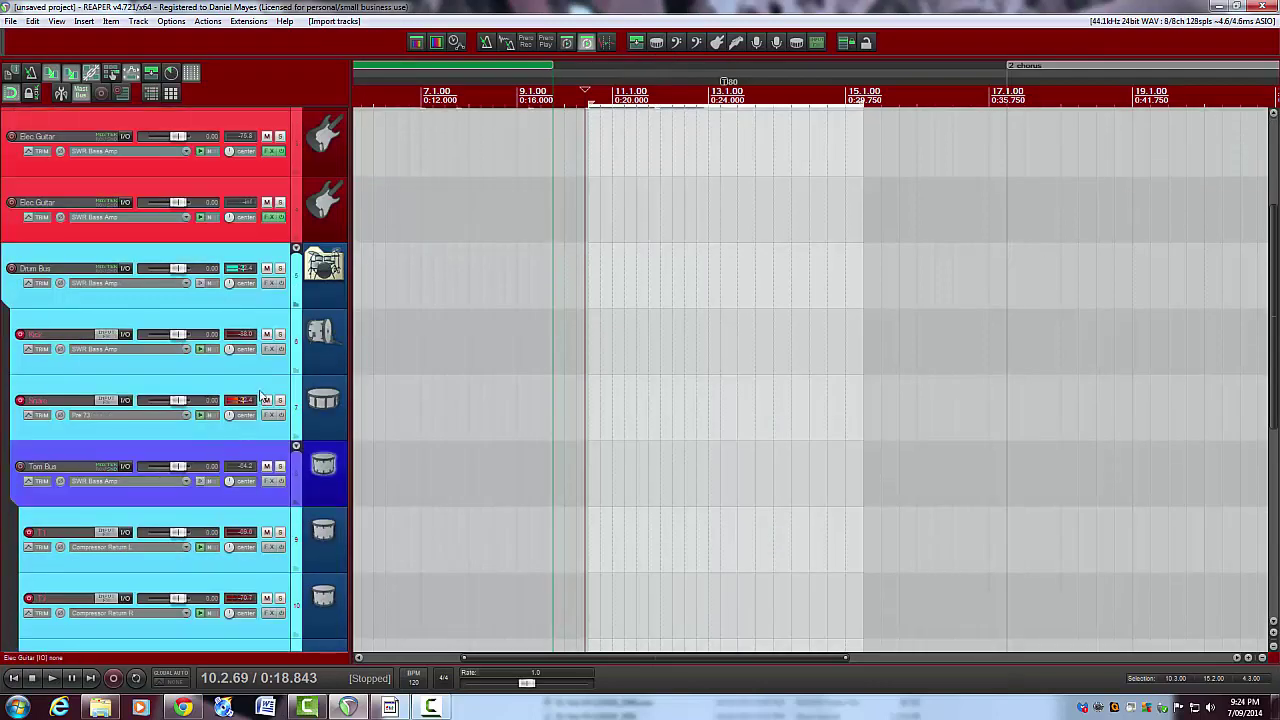
{"action": "left_click", "coordinate": [20, 336]}
{"action": "scroll", "coordinate": [306, 285], "scroll_direction": "down", "scroll_amount": 6}
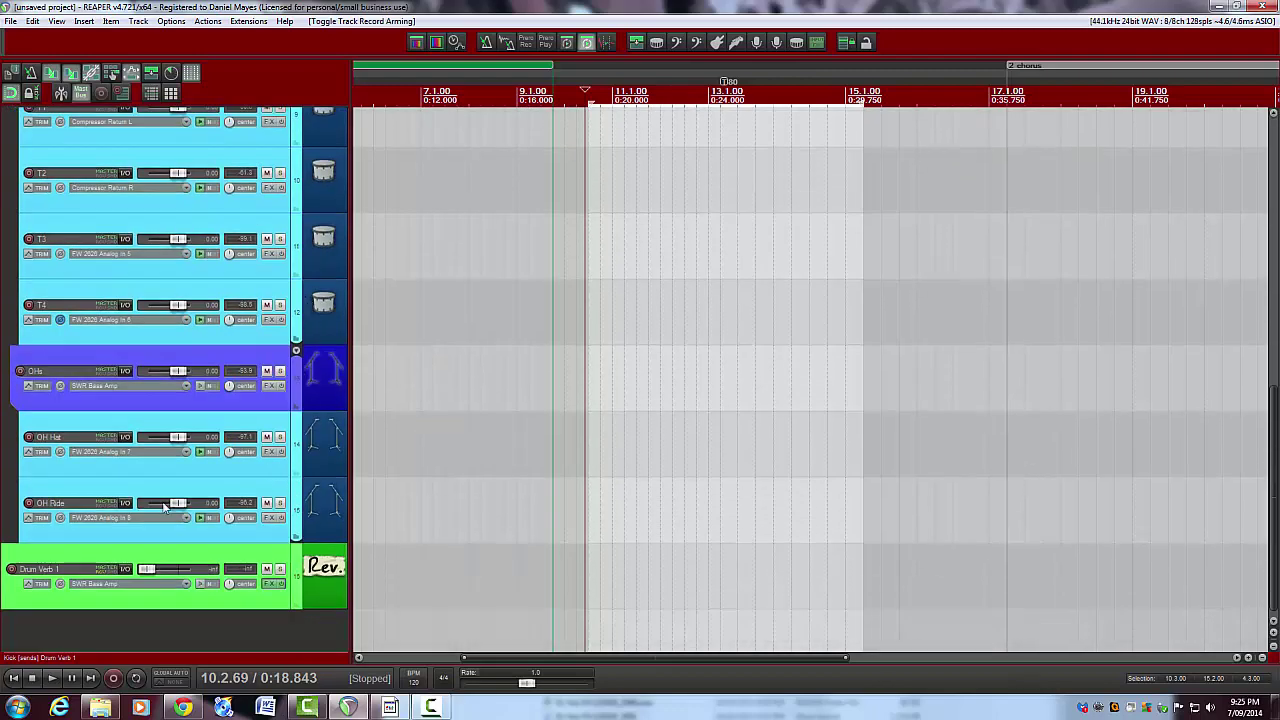
{"action": "scroll", "coordinate": [115, 487], "scroll_direction": "up", "scroll_amount": 9}
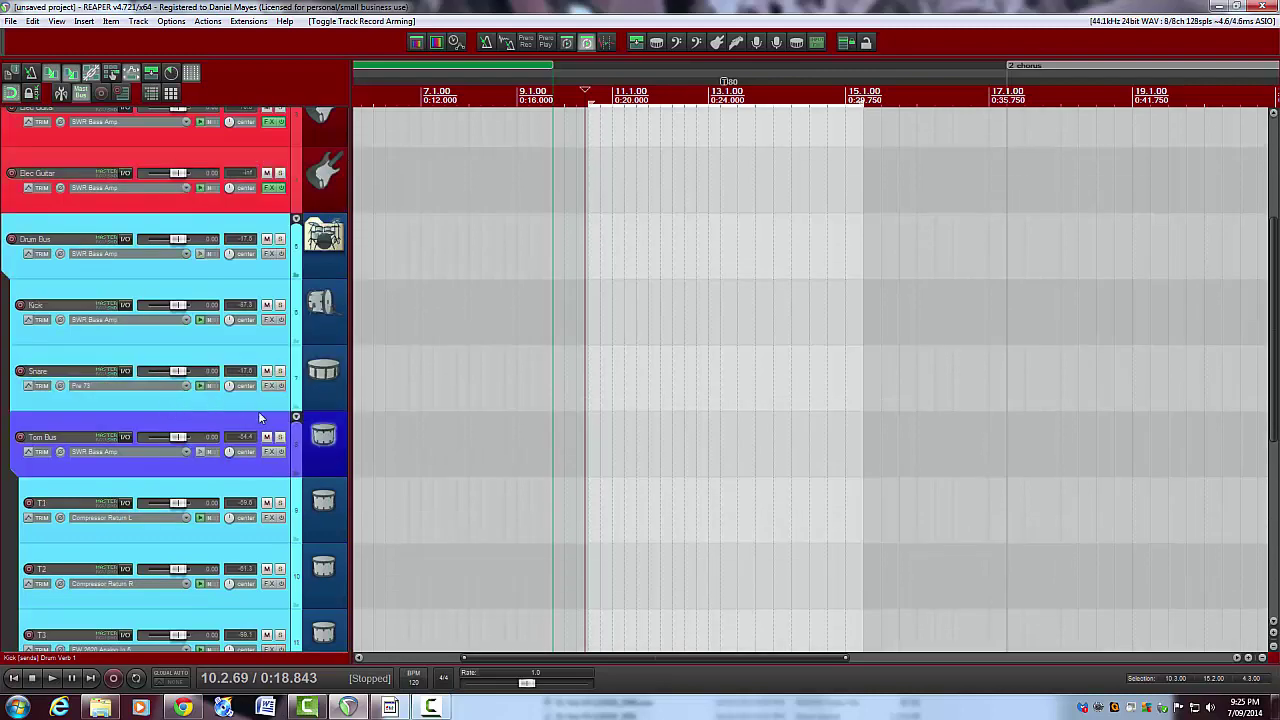
{"action": "scroll", "coordinate": [261, 404], "scroll_direction": "up", "scroll_amount": 1}
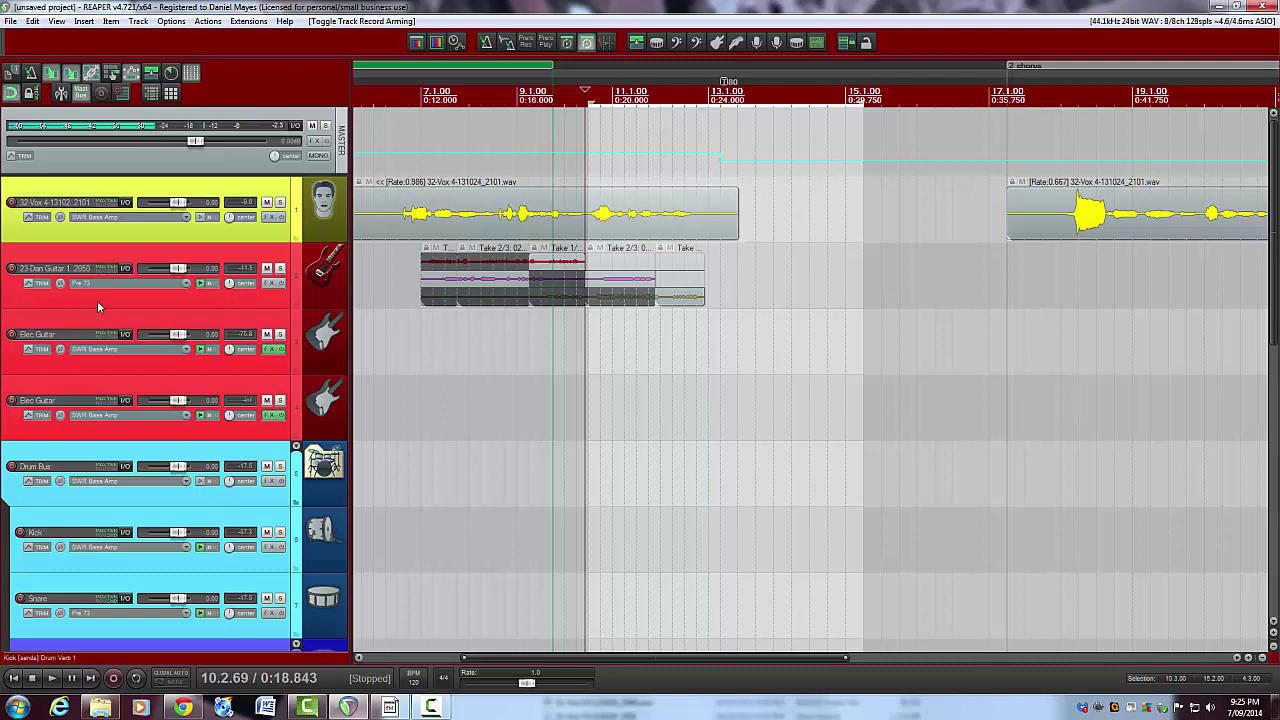
Toggle locking items to the active take and cycle the active take of guitar sections
{"action": "left_click", "coordinate": [845, 44]}
{"action": "left_click", "coordinate": [481, 292]}
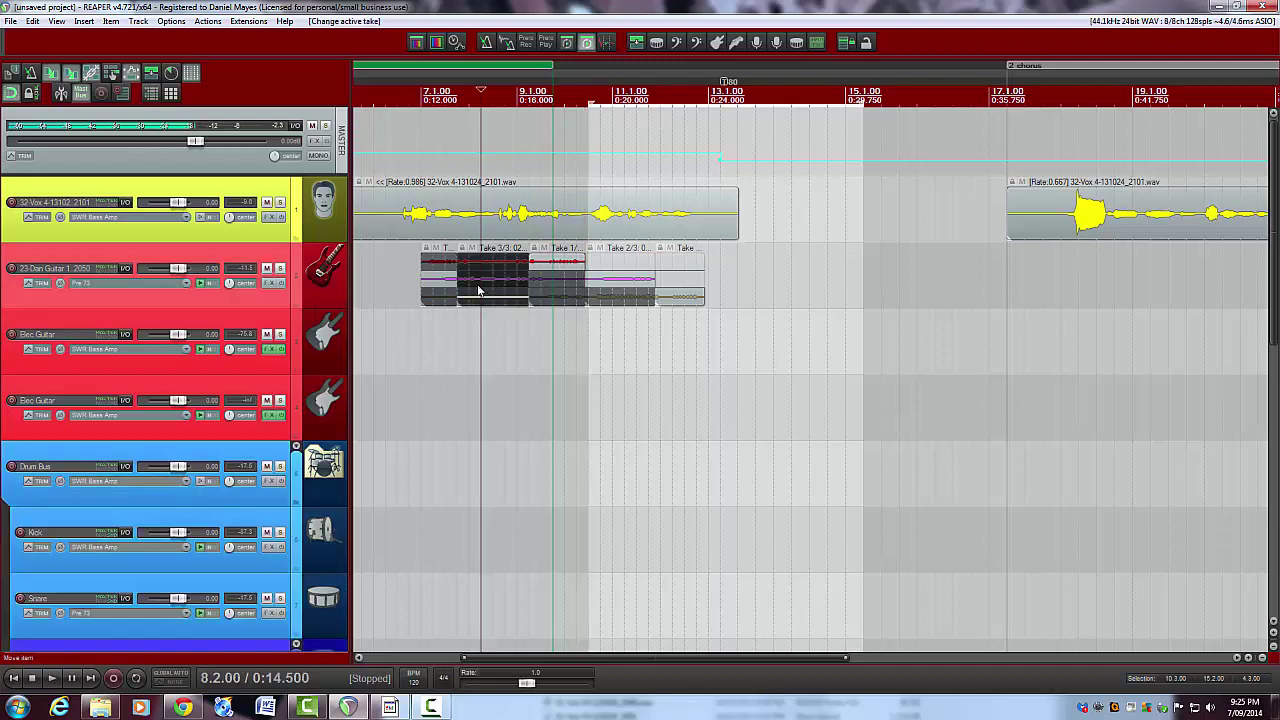
{"action": "left_click", "coordinate": [548, 290]}
{"action": "left_click", "coordinate": [541, 270]}
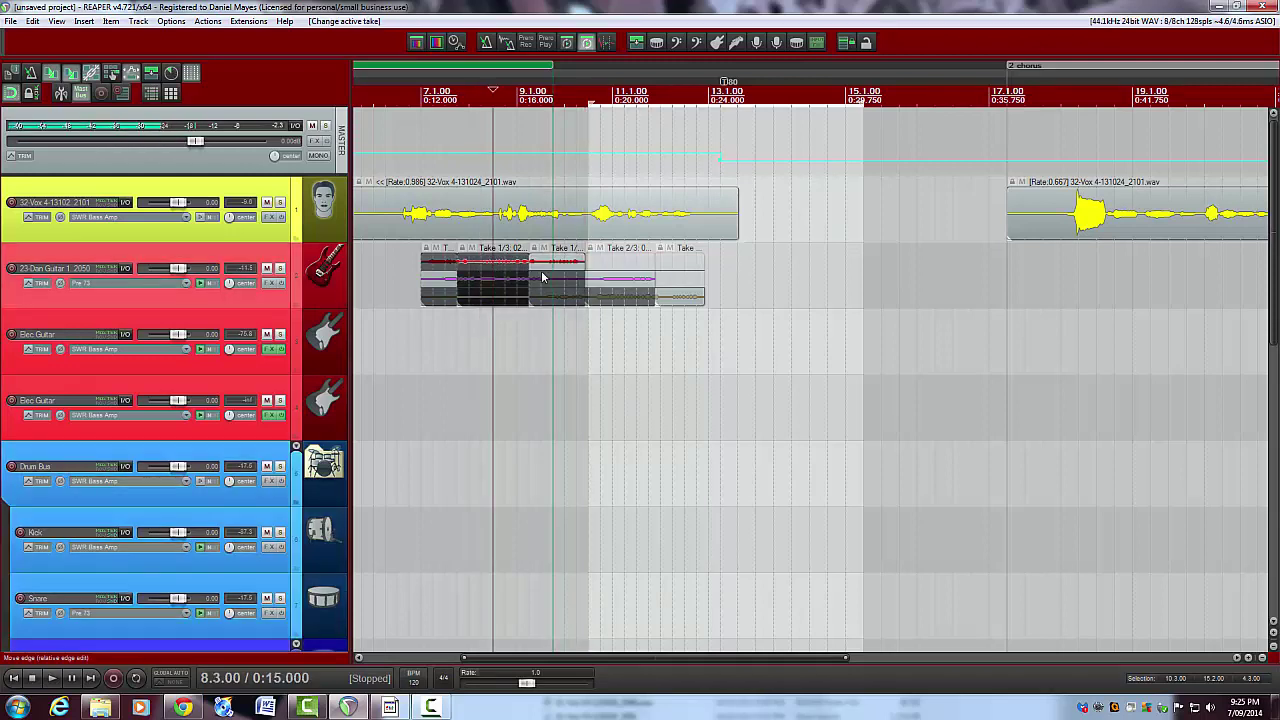
{"action": "left_click", "coordinate": [556, 288]}
{"action": "left_click", "coordinate": [537, 270]}
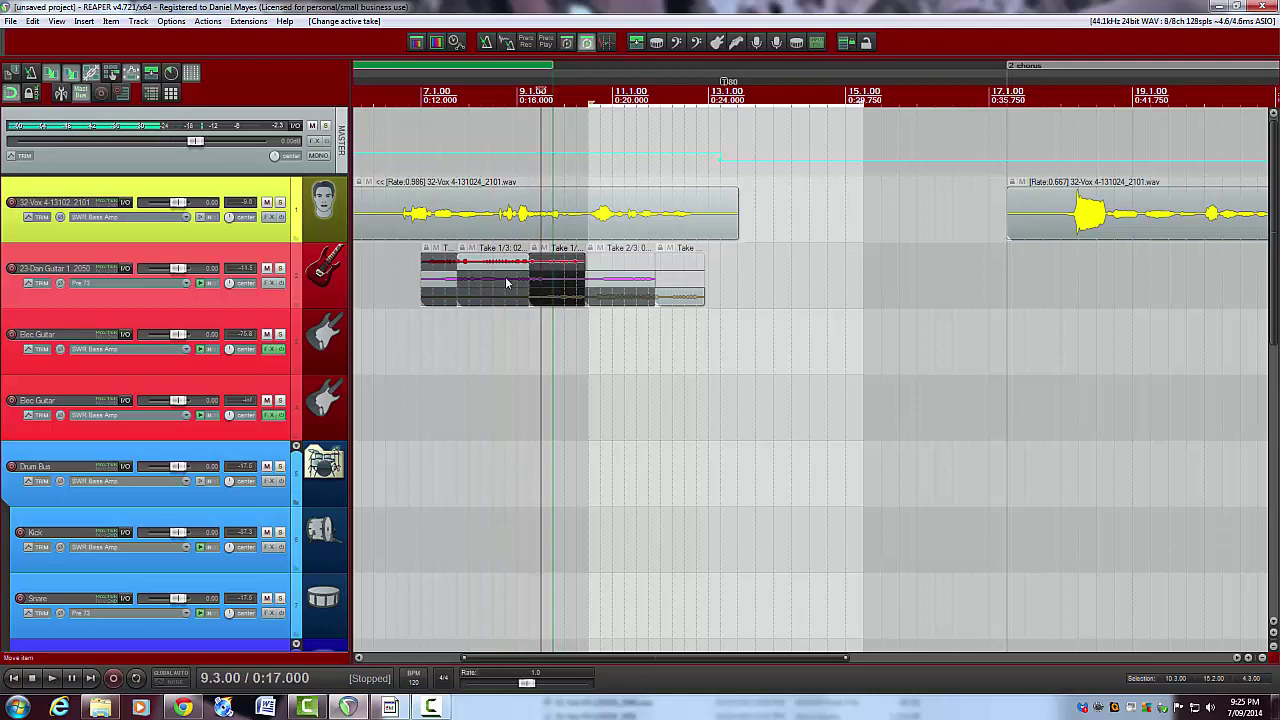
Unlock the guitar items from bar 7 to 13 and switch the take of the bar 11 section
{"action": "left_click_drag", "start_coordinate": [738, 325], "coordinate": [410, 285]}
{"action": "left_click", "coordinate": [848, 43]}
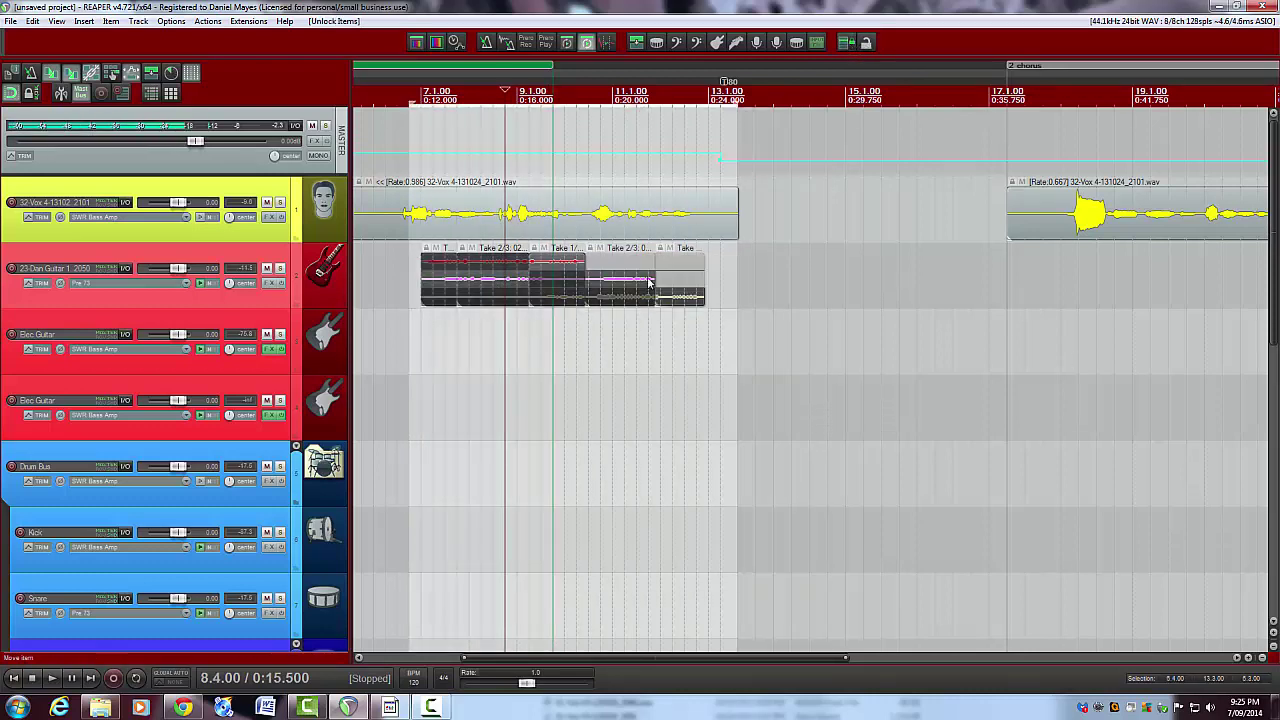
{"action": "left_click", "coordinate": [564, 285]}
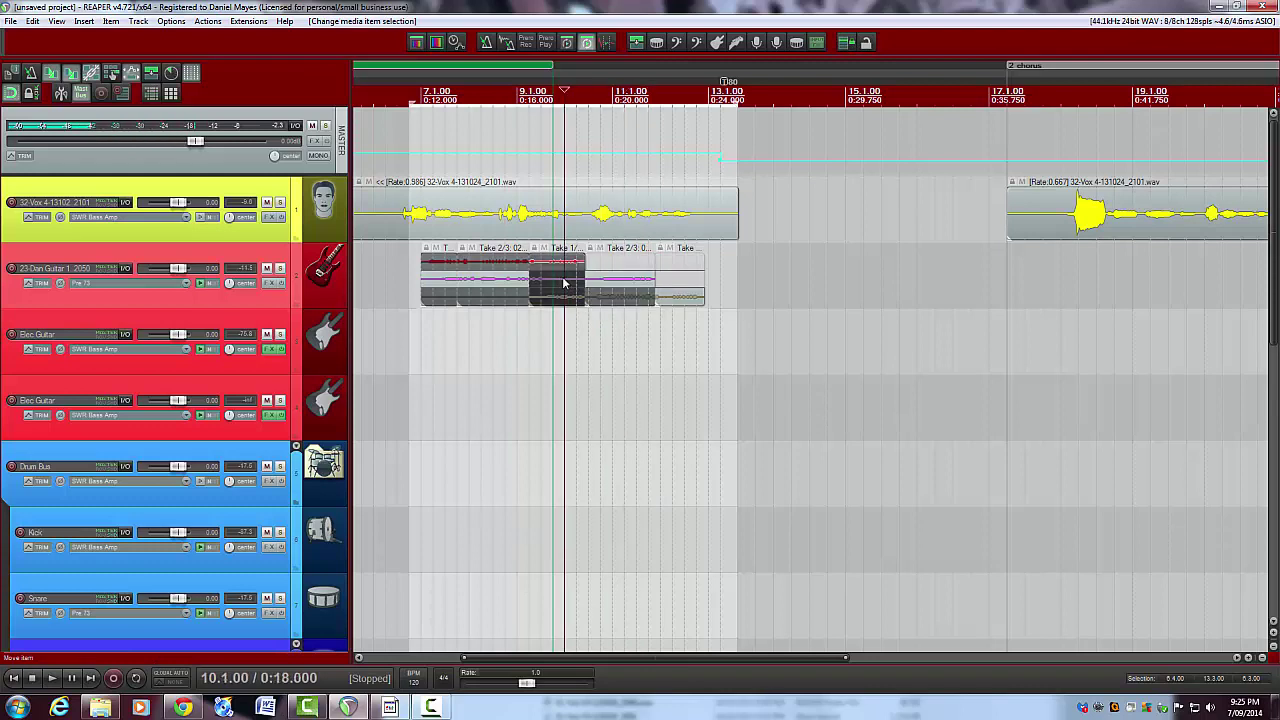
{"action": "left_click_drag", "start_coordinate": [720, 310], "coordinate": [425, 255]}
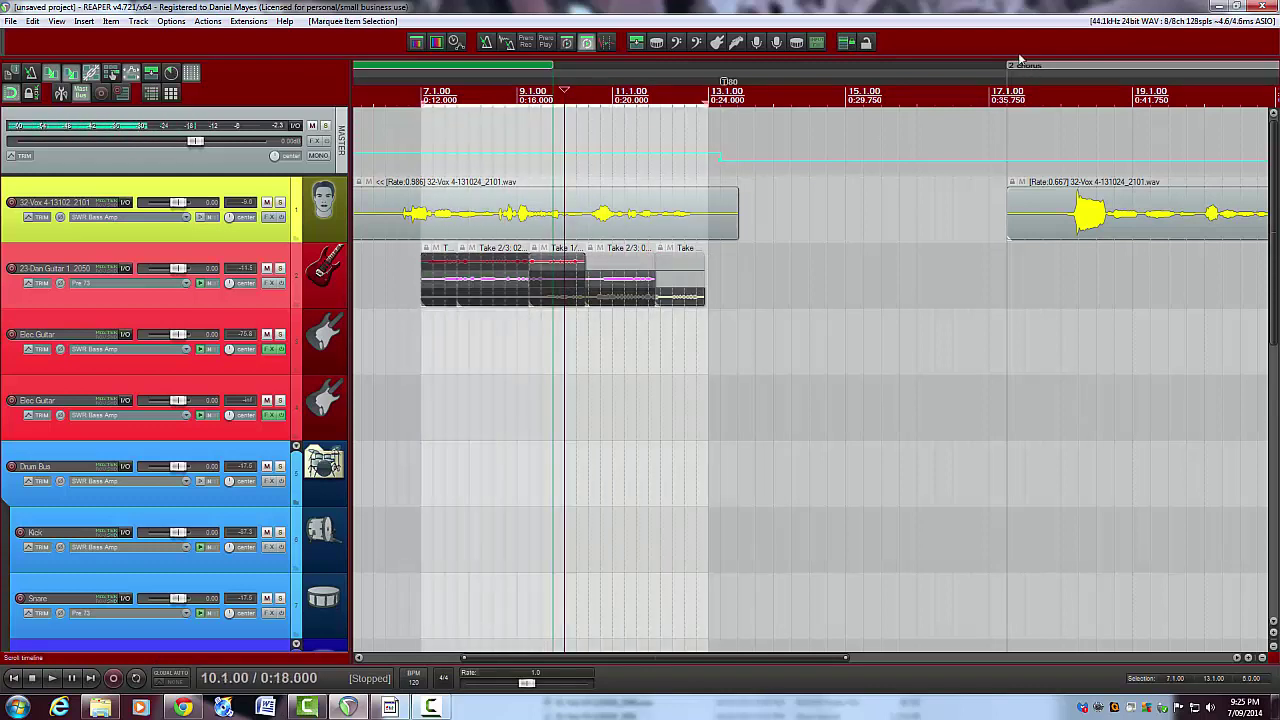
{"action": "left_click", "coordinate": [612, 280]}
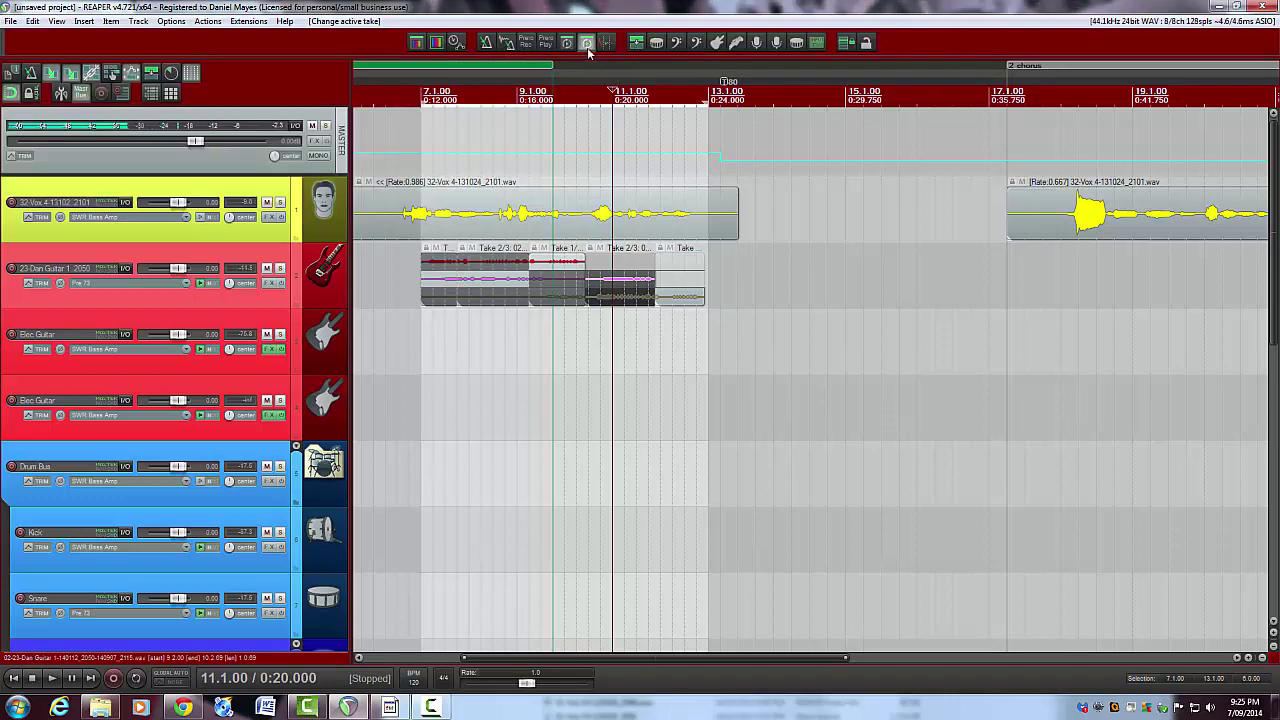
On the custom toolbar, enable stop at selection end, mute the original guitar track, select 10.3–12.4, and play
{"action": "left_click", "coordinate": [588, 50]}
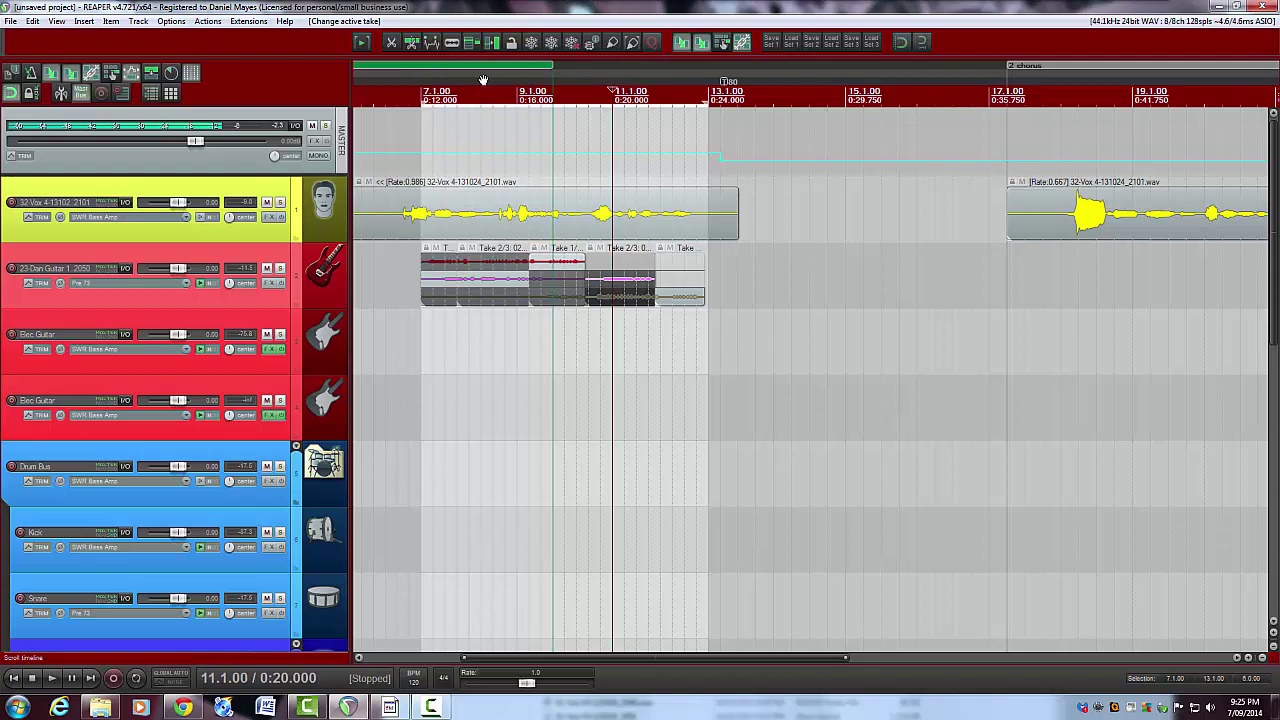
{"action": "left_click", "coordinate": [363, 44]}
{"action": "left_click", "coordinate": [267, 269]}
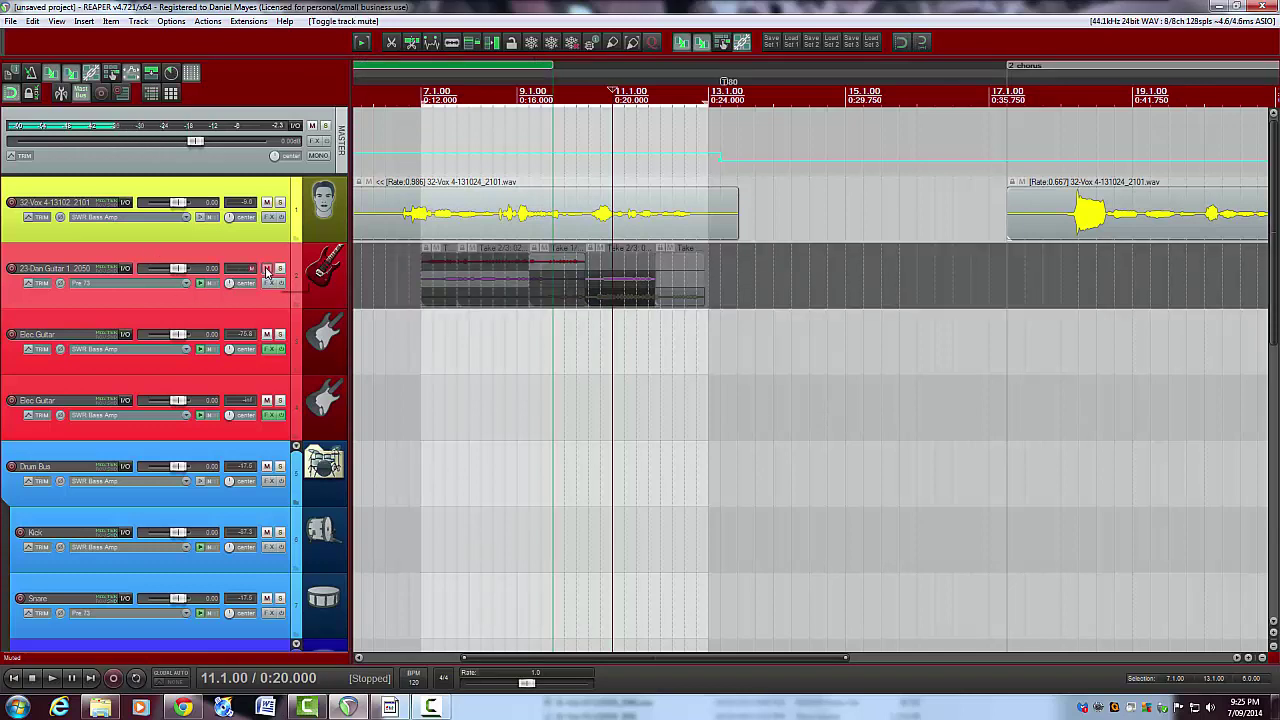
{"action": "left_click_drag", "start_coordinate": [594, 170], "coordinate": [696, 178]}
{"action": "key", "text": "space"}
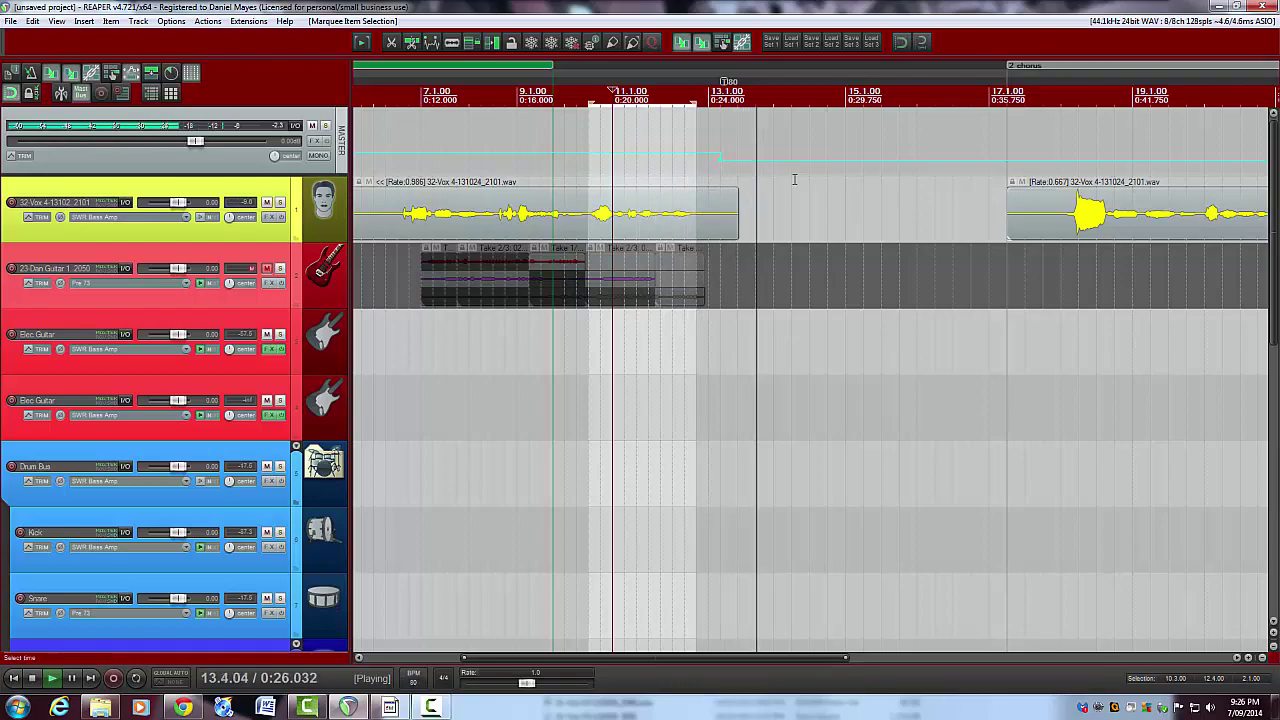
{"action": "key", "text": "space"}
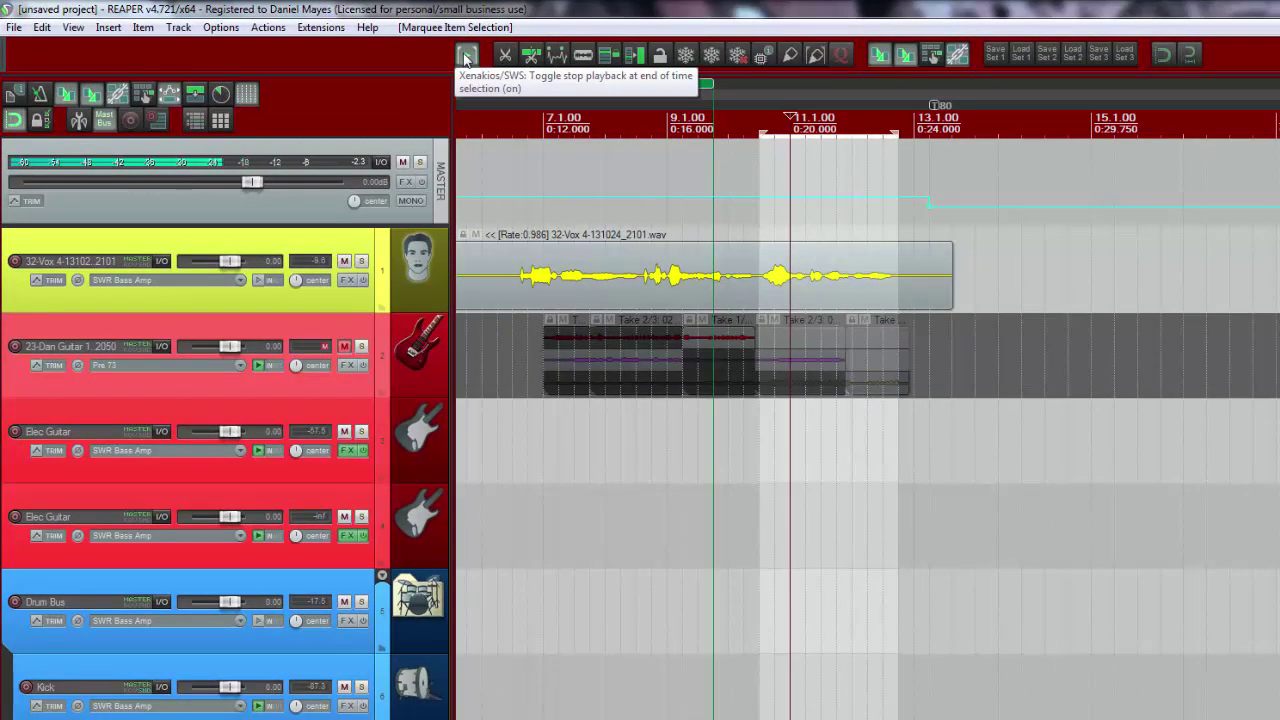
{"action": "key", "text": "space"}
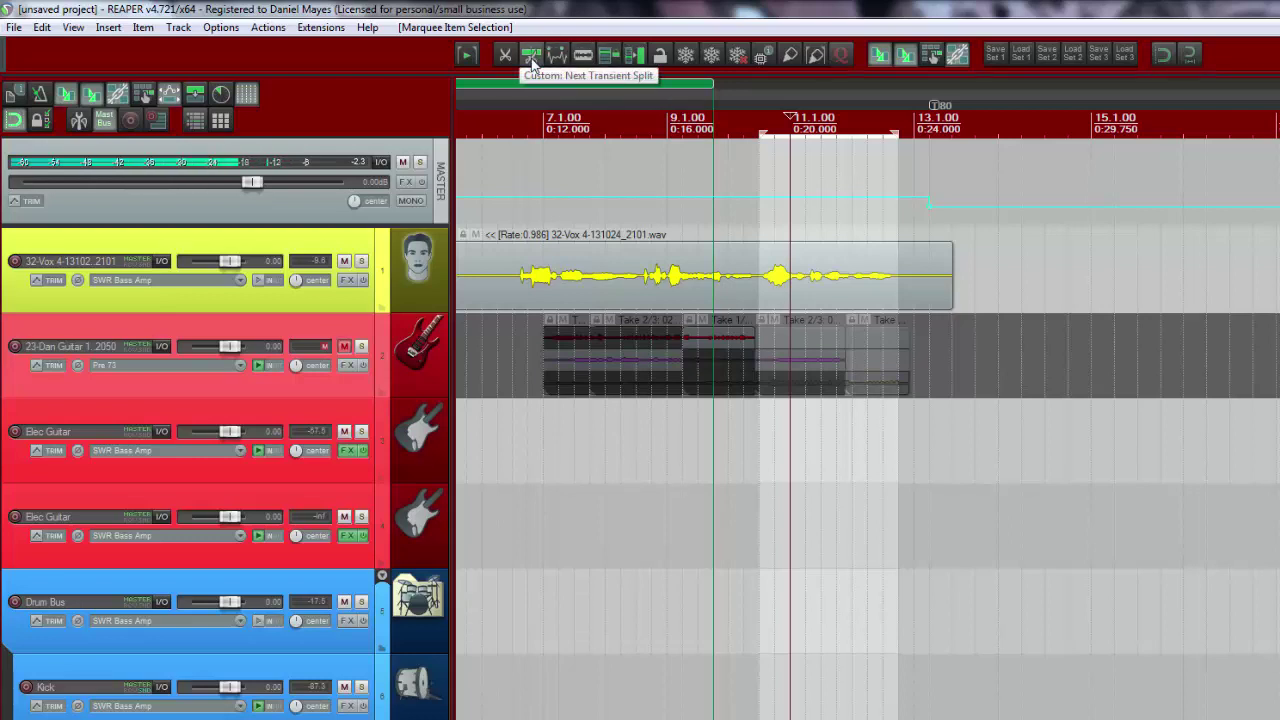
Check the Transient Detection settings (16.6% sensitivity, -47.3 dB threshold) and close them
{"action": "left_click", "coordinate": [556, 60]}
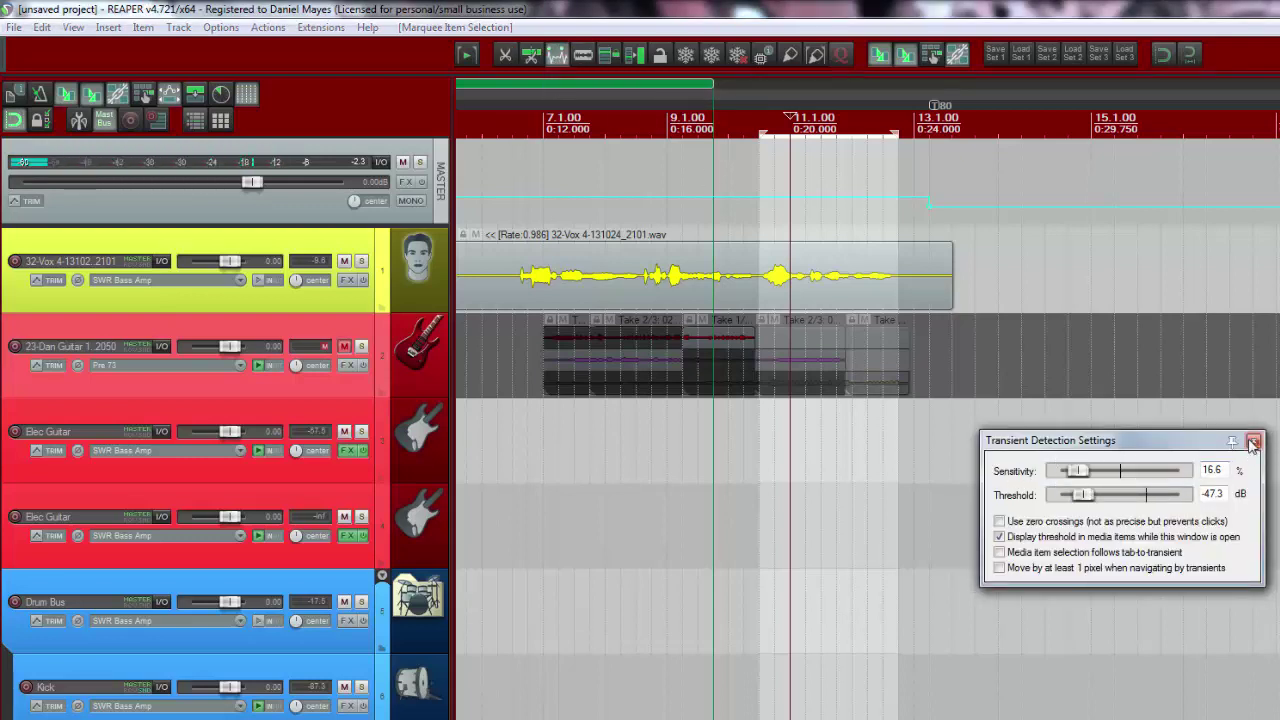
{"action": "left_click", "coordinate": [1253, 441]}
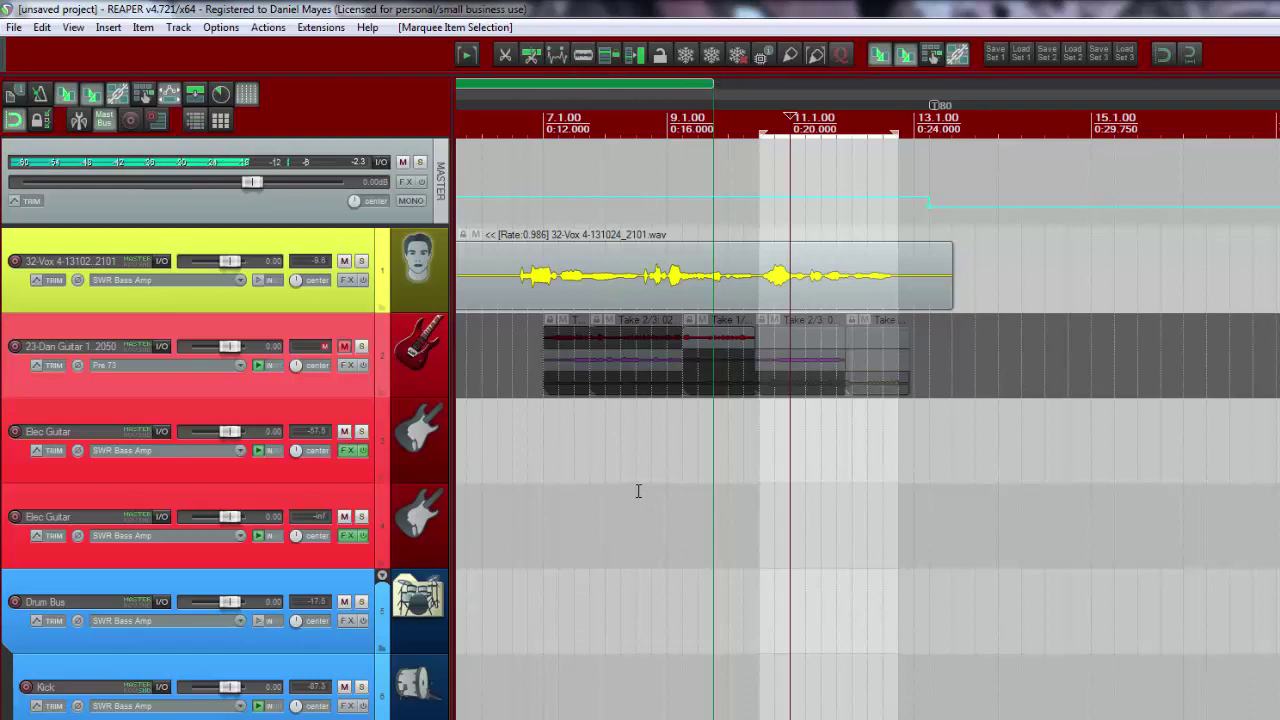
{"action": "left_click_drag", "start_coordinate": [623, 222], "coordinate": [776, 237]}
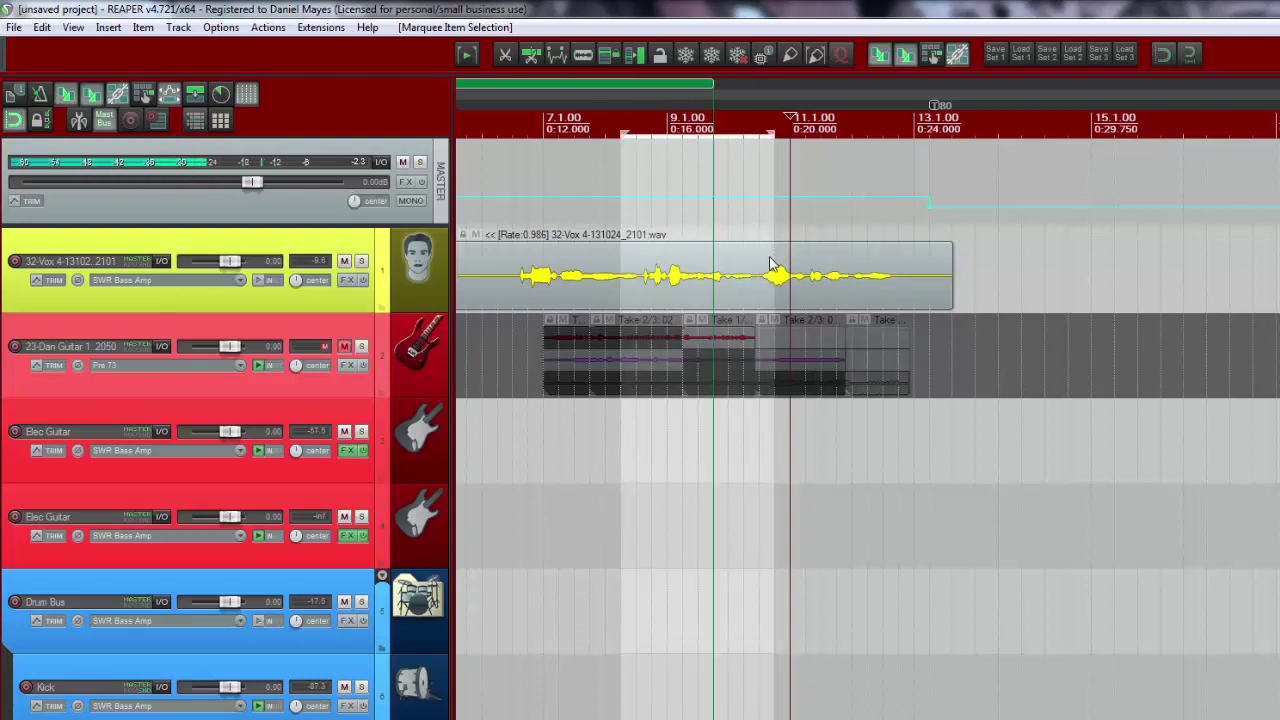
{"action": "key", "text": "shift+x"}
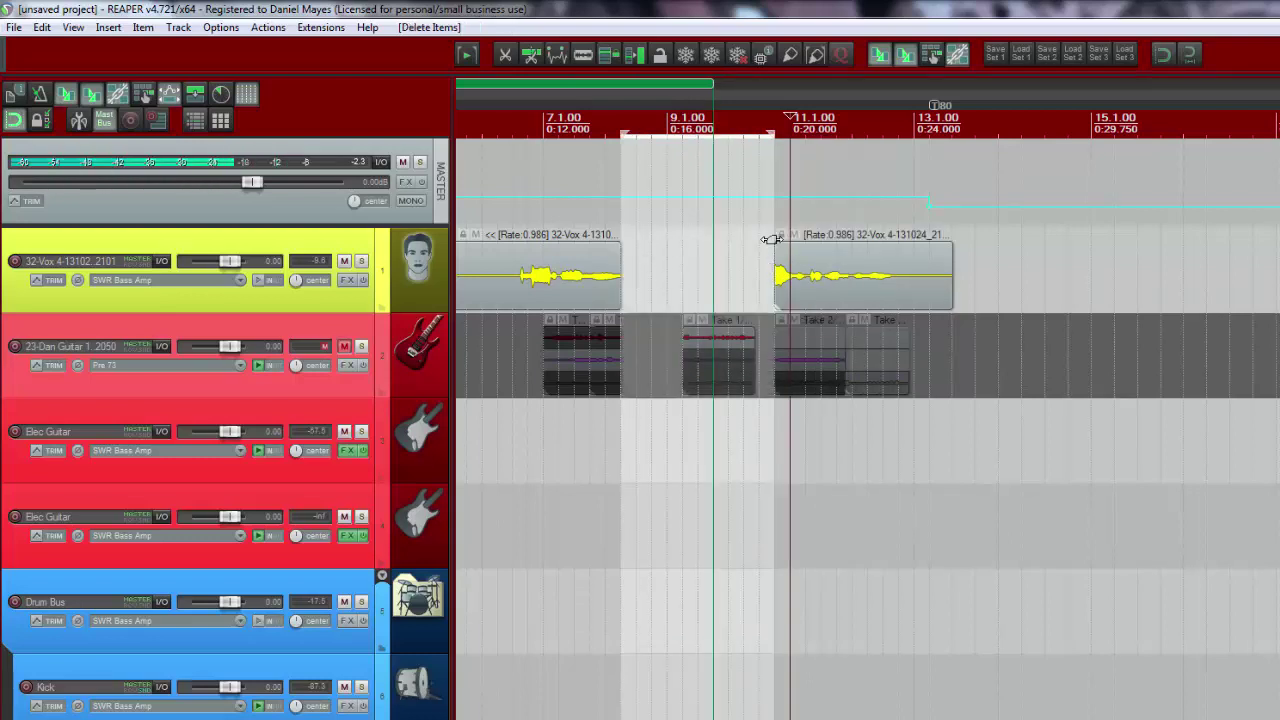
{"action": "key", "text": "ctrl+z"}
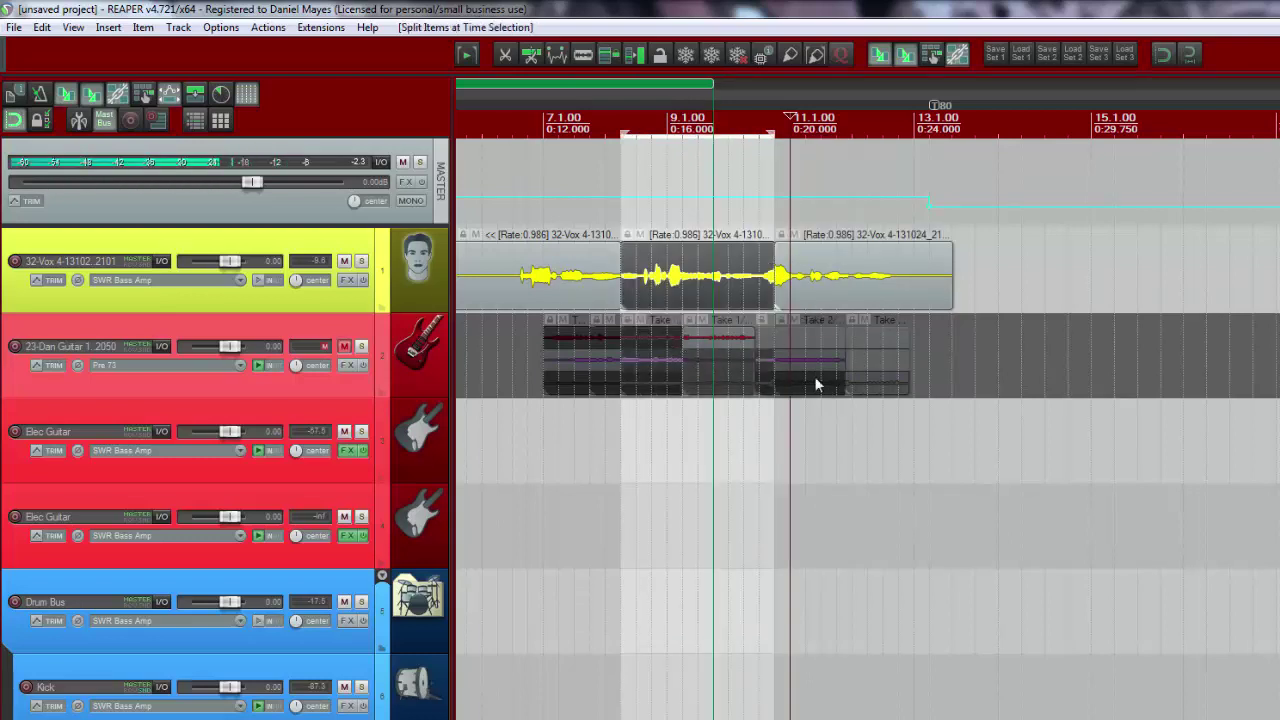
{"action": "key", "text": "ctrl+z"}
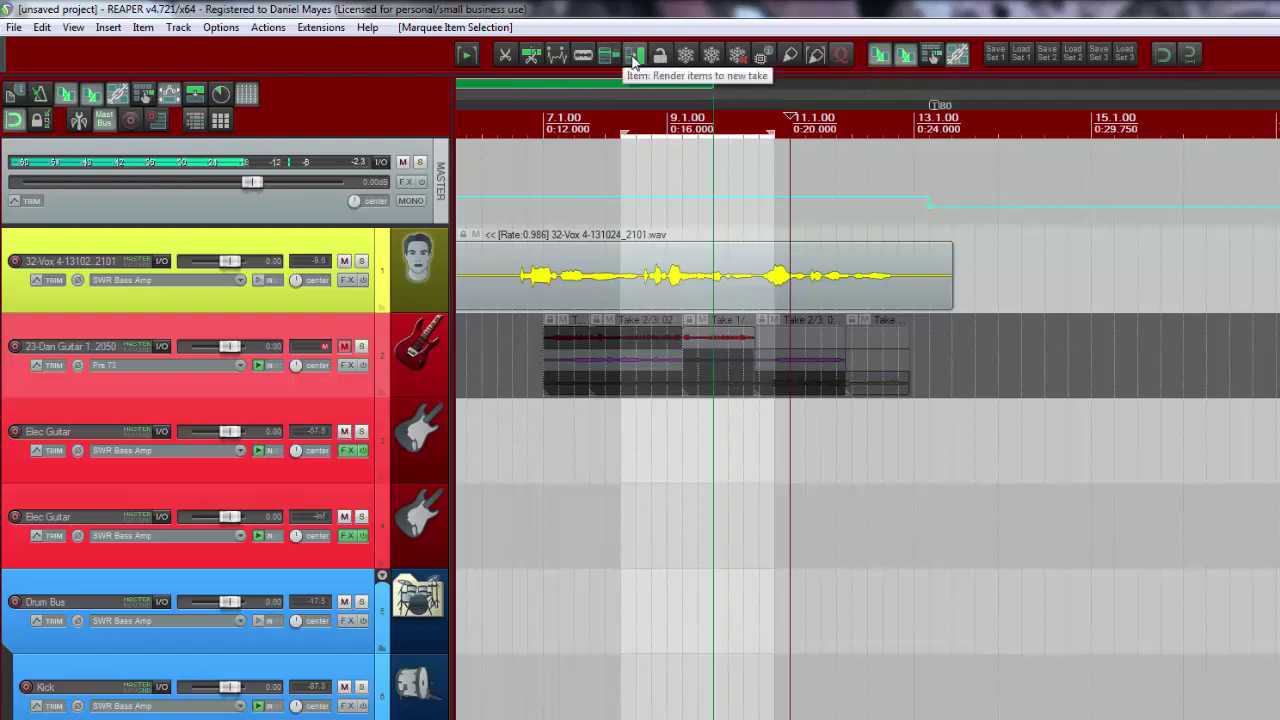
Unmute Dan Guitar, select its items from bar 7 to 13, and render them to new takes
{"action": "left_click", "coordinate": [860, 458]}
{"action": "left_click", "coordinate": [344, 346]}
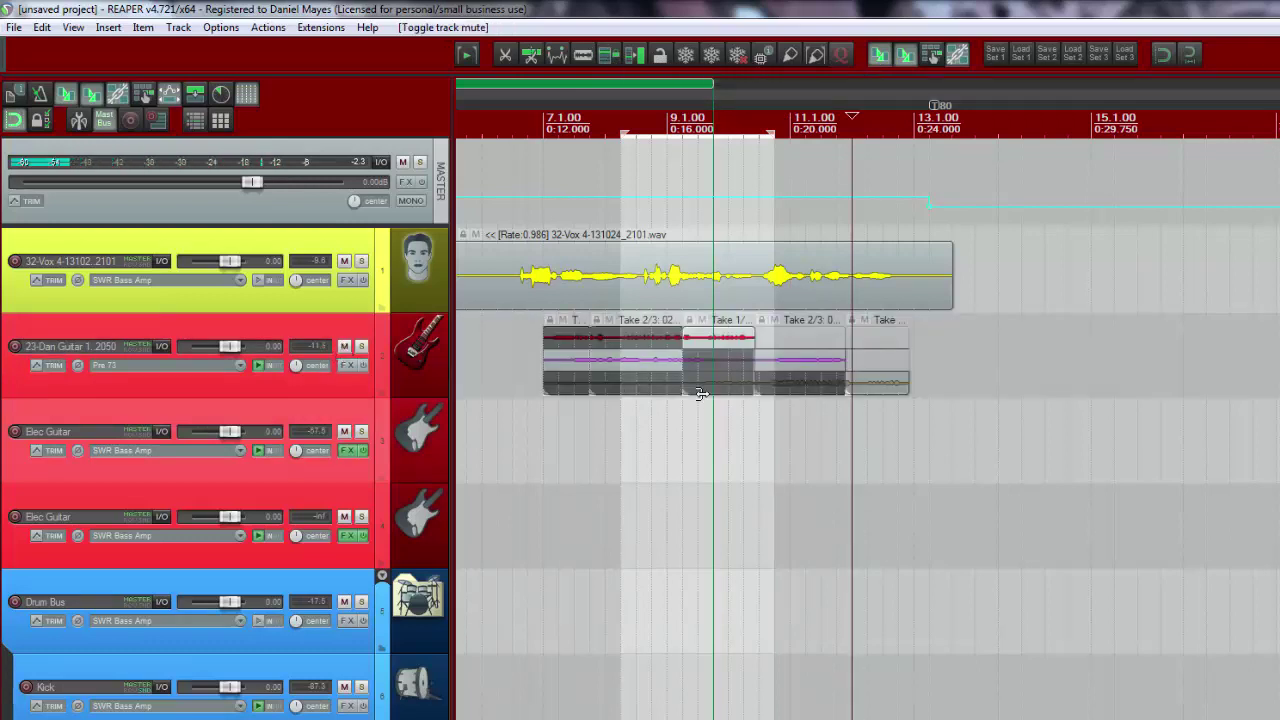
{"action": "left_click_drag", "start_coordinate": [928, 392], "coordinate": [535, 325]}
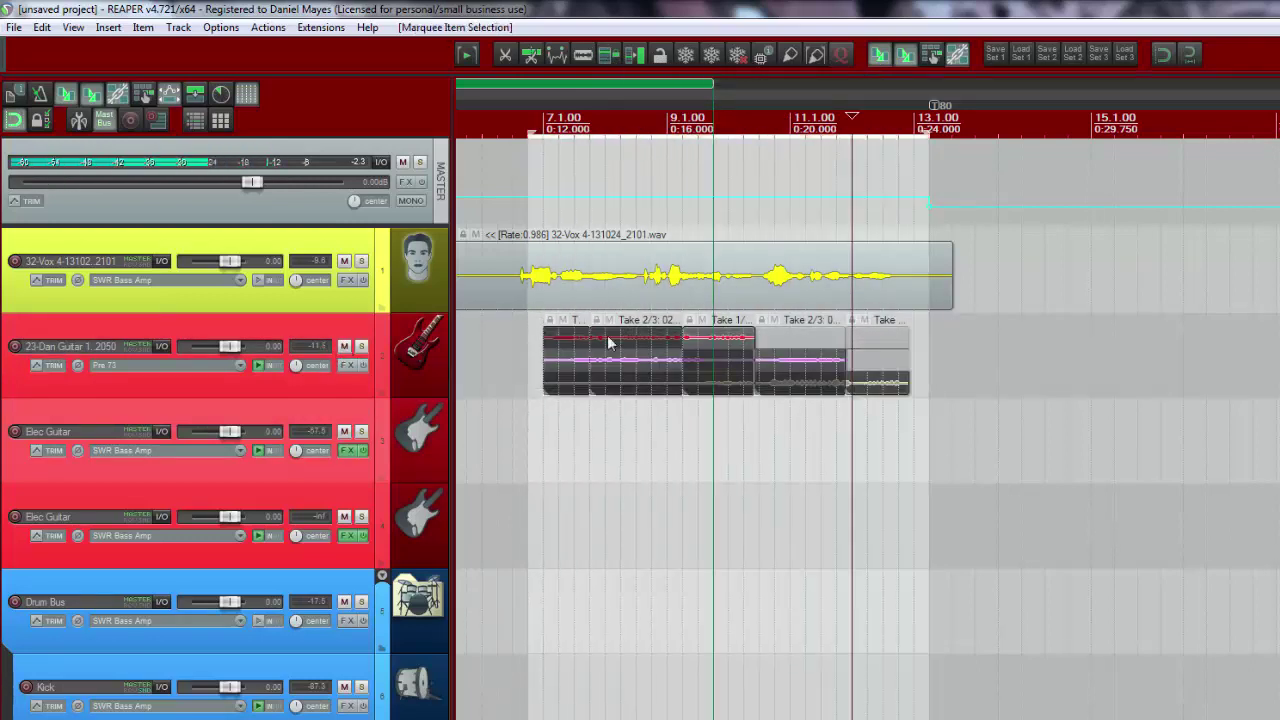
{"action": "left_click", "coordinate": [630, 55]}
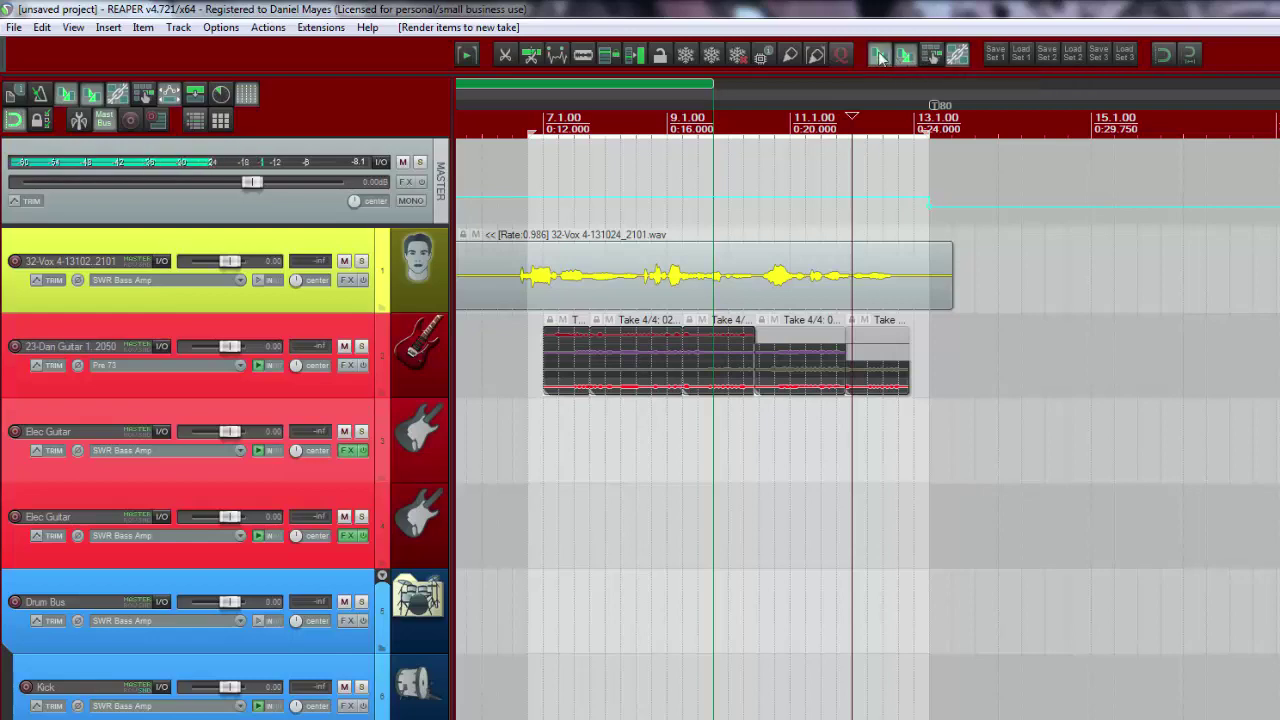
{"action": "left_click", "coordinate": [65, 95]}
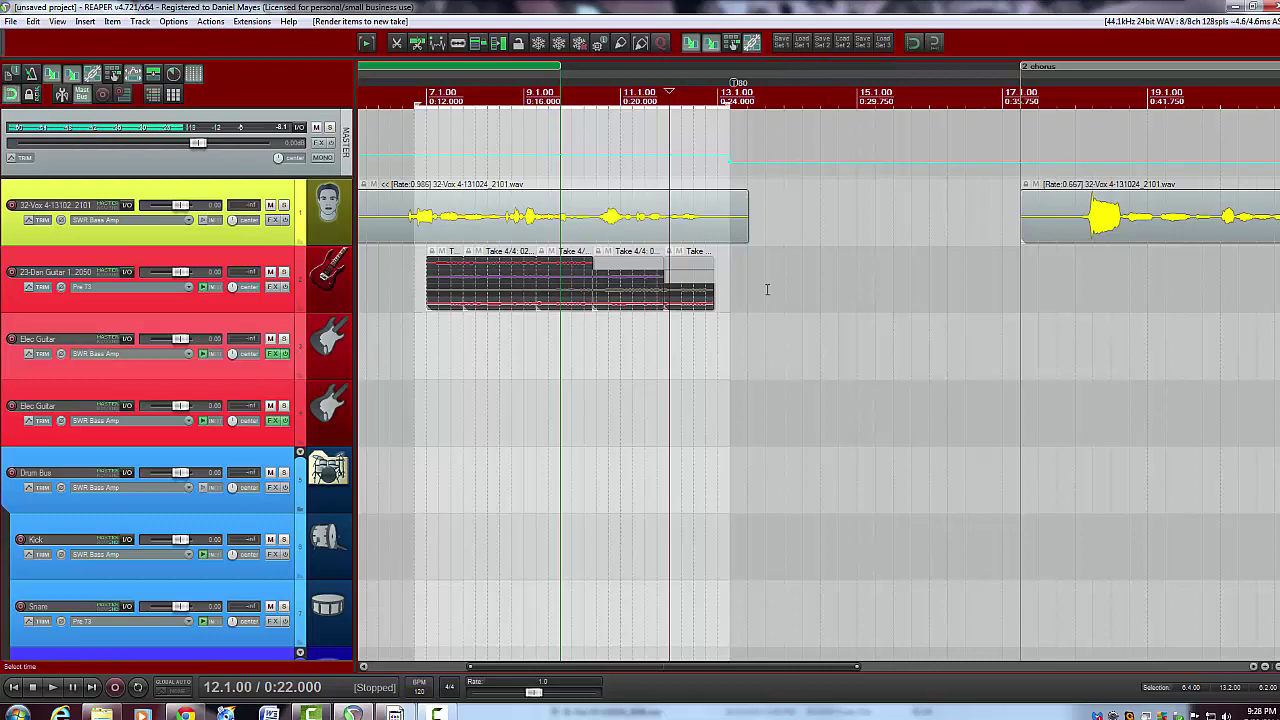
Clear the selection, then select the first two guitar item sections
{"action": "left_click", "coordinate": [729, 348]}
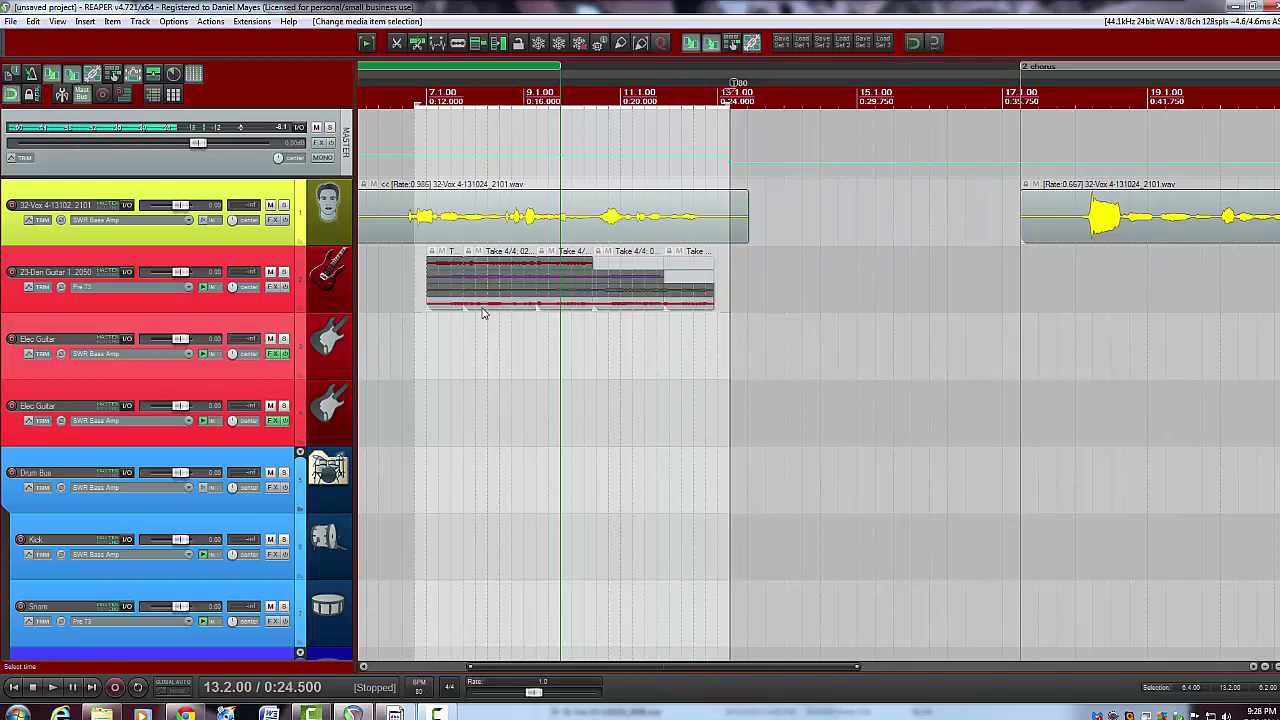
{"action": "left_click", "coordinate": [435, 310]}
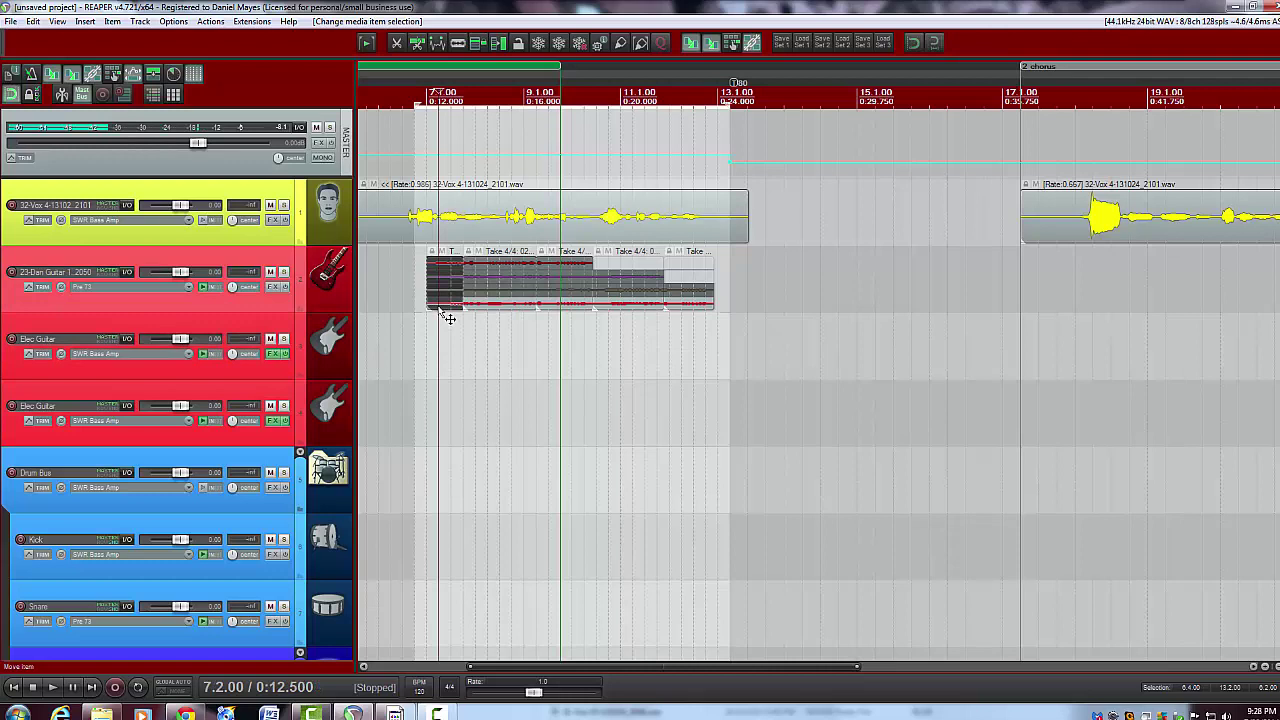
{"action": "left_click", "coordinate": [580, 305], "text": "ctrl"}
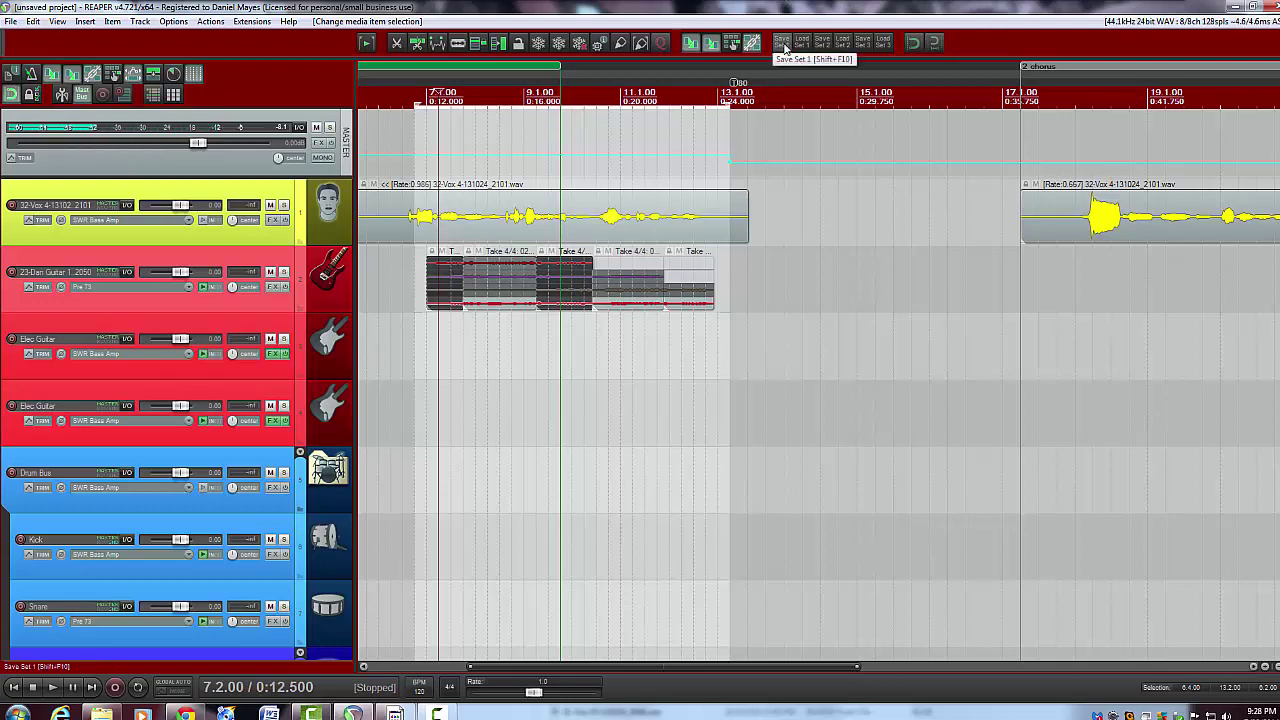
Select the chorus vocal item near bar 17, then recall the saved two-guitar-item selection set
{"action": "left_click", "coordinate": [1057, 229]}
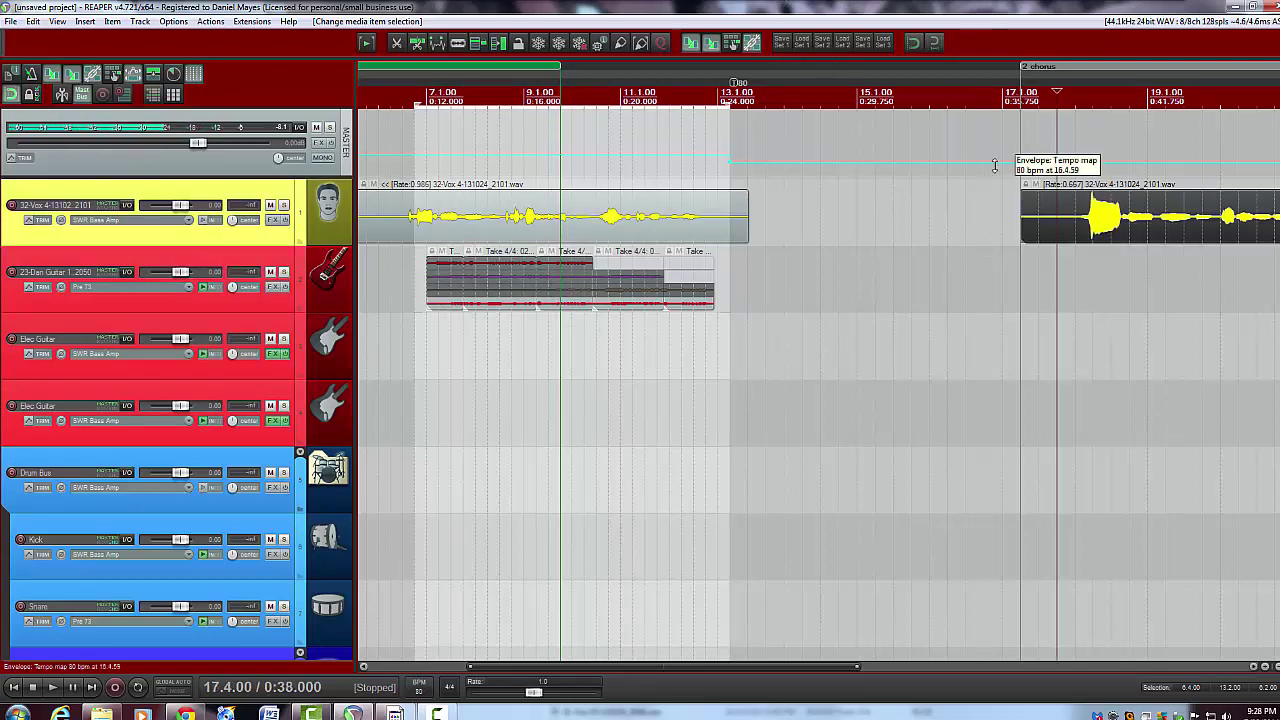
{"action": "left_click_drag", "start_coordinate": [1000, 165], "coordinate": [1080, 224]}
{"action": "left_click", "coordinate": [1079, 224]}
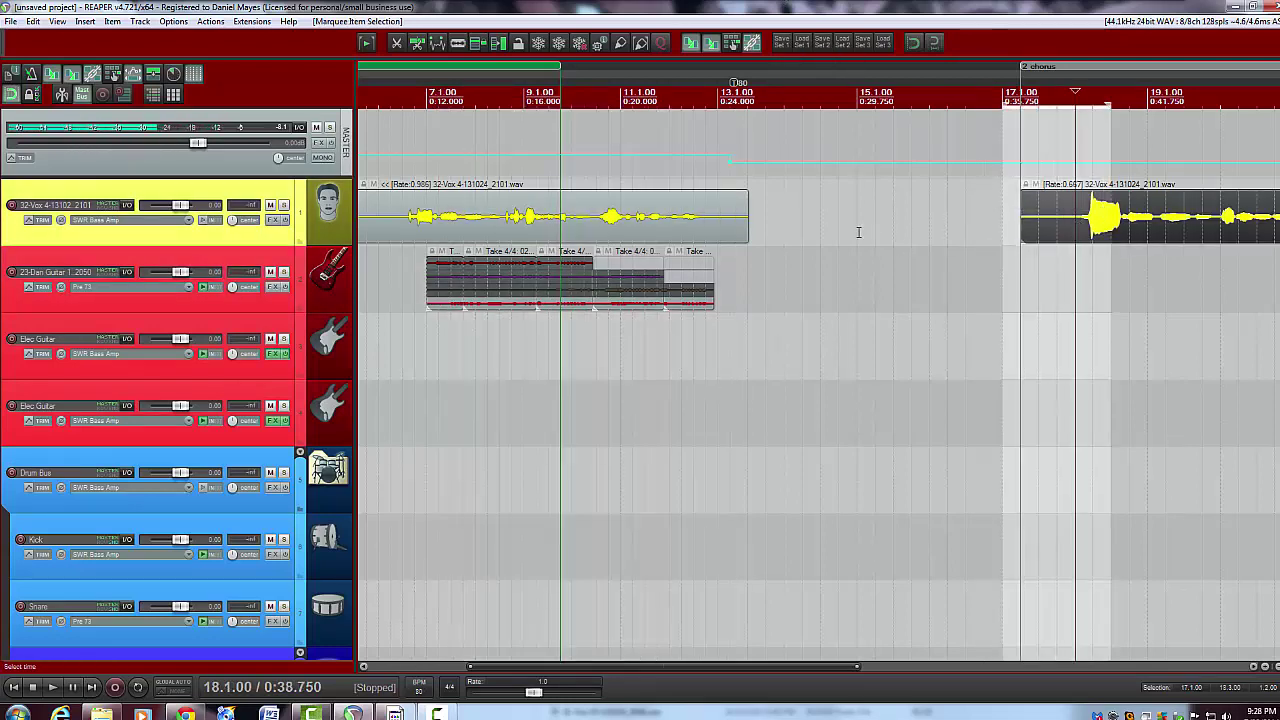
{"action": "left_click", "coordinate": [802, 42]}
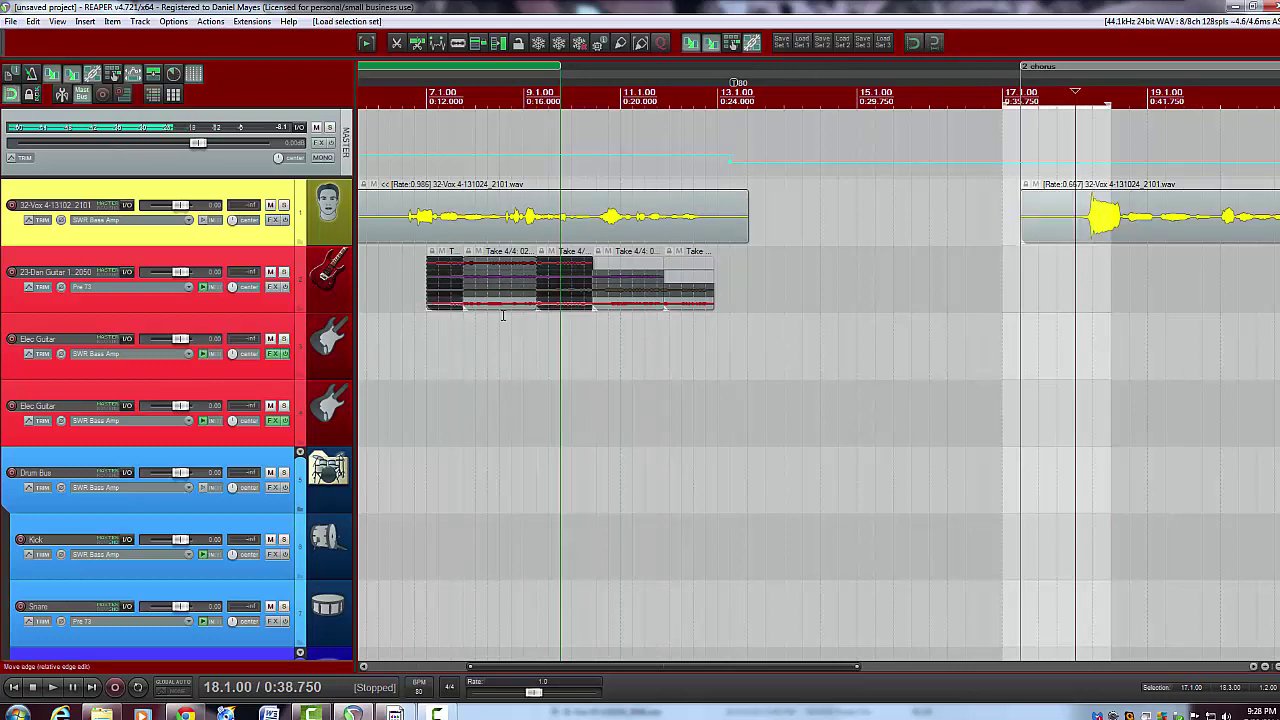